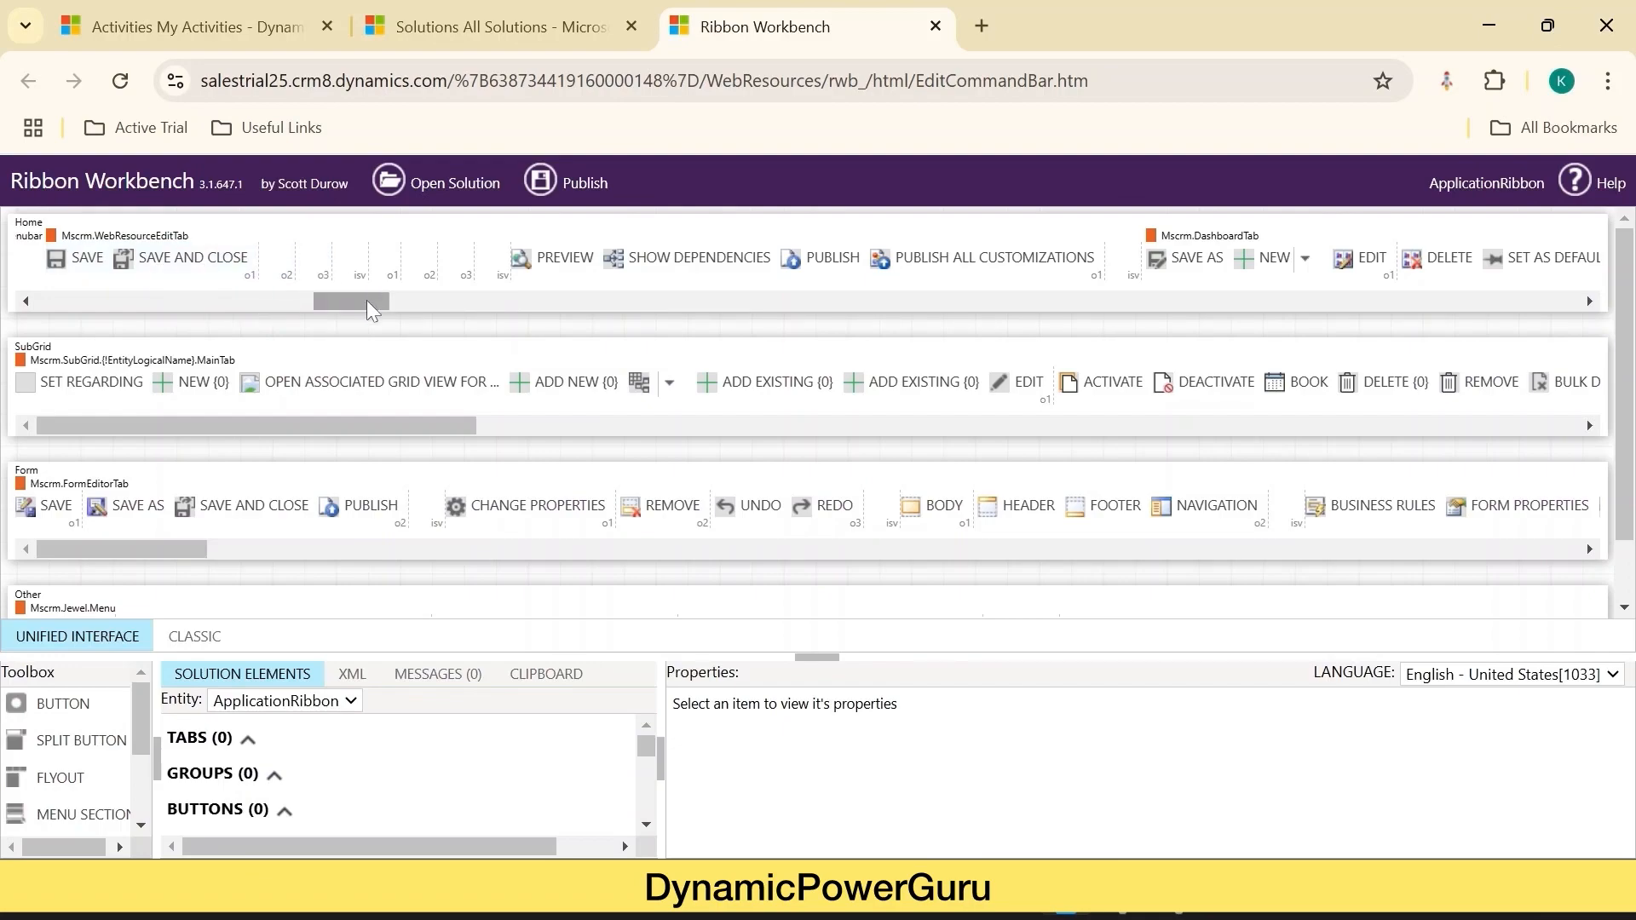
Examine the Home ribbon's commands from the web resource and dashboard tabs through the visualization designer and global tabs
left_click_drag(367, 300, 411, 293)
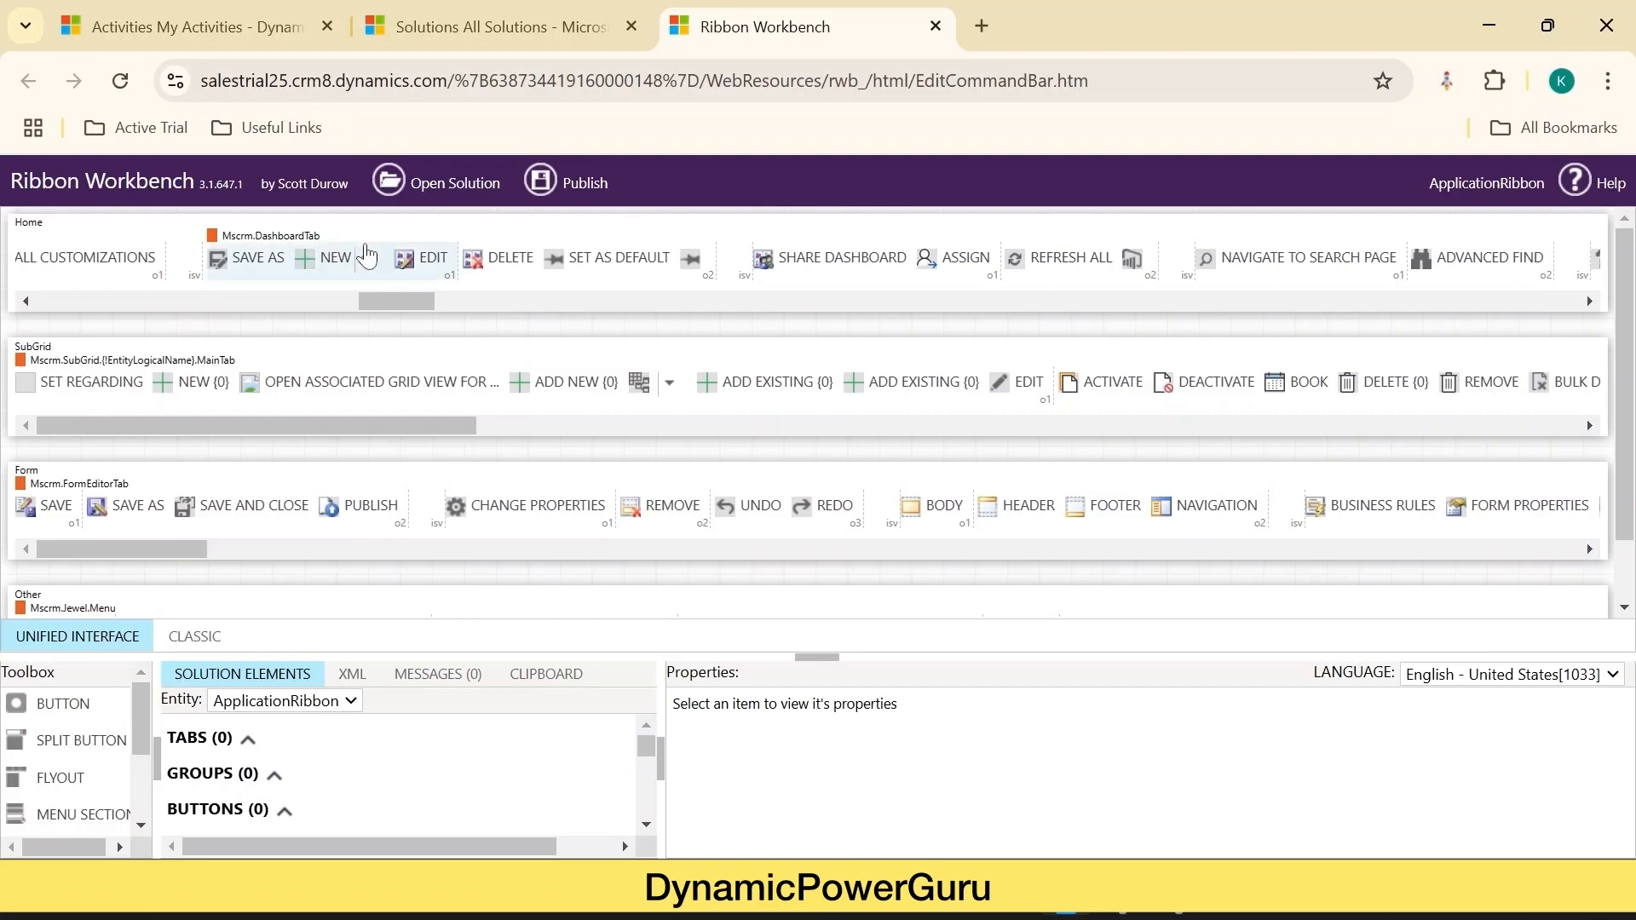
key("ctrl+plus")
key("ctrl+plus")
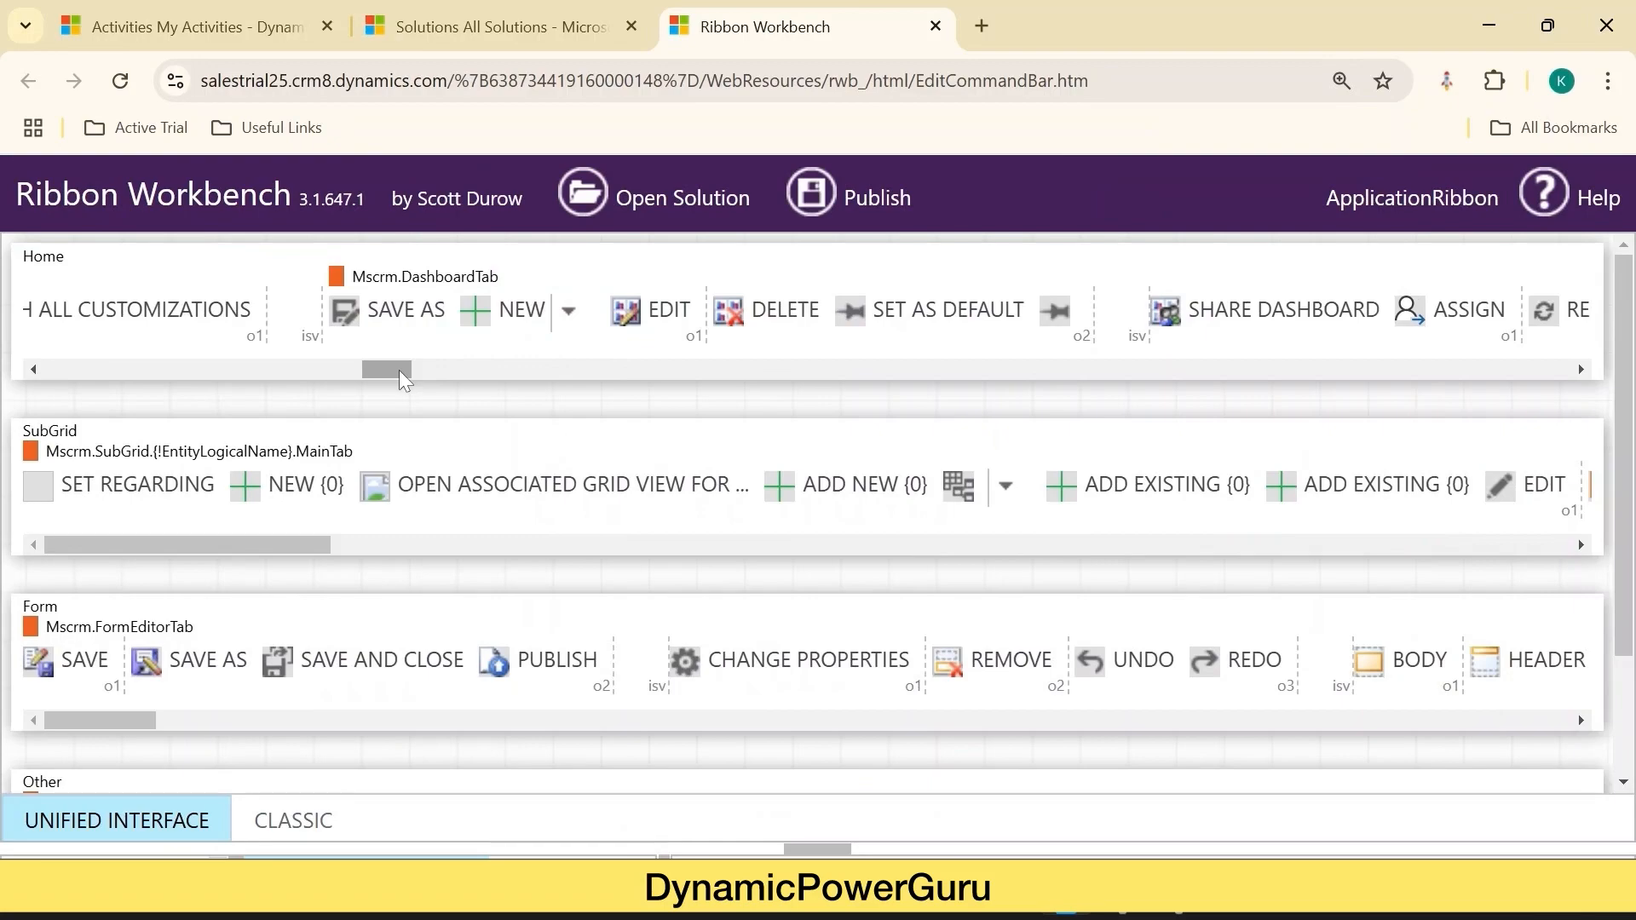
left_click_drag(400, 371, 405, 372)
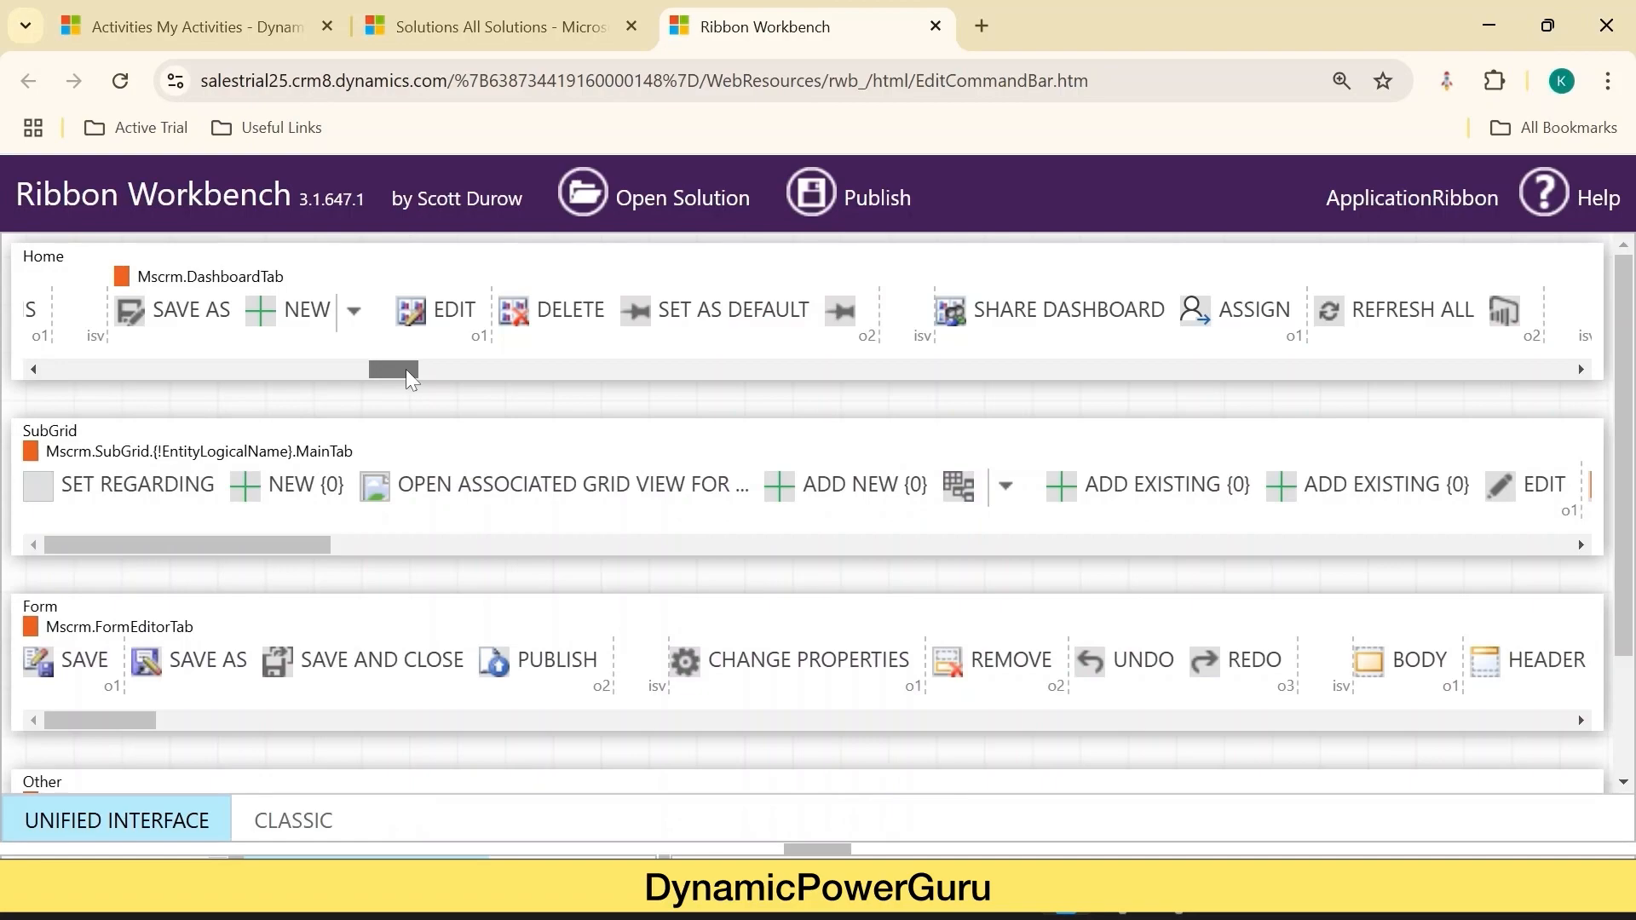
right_click(592, 317)
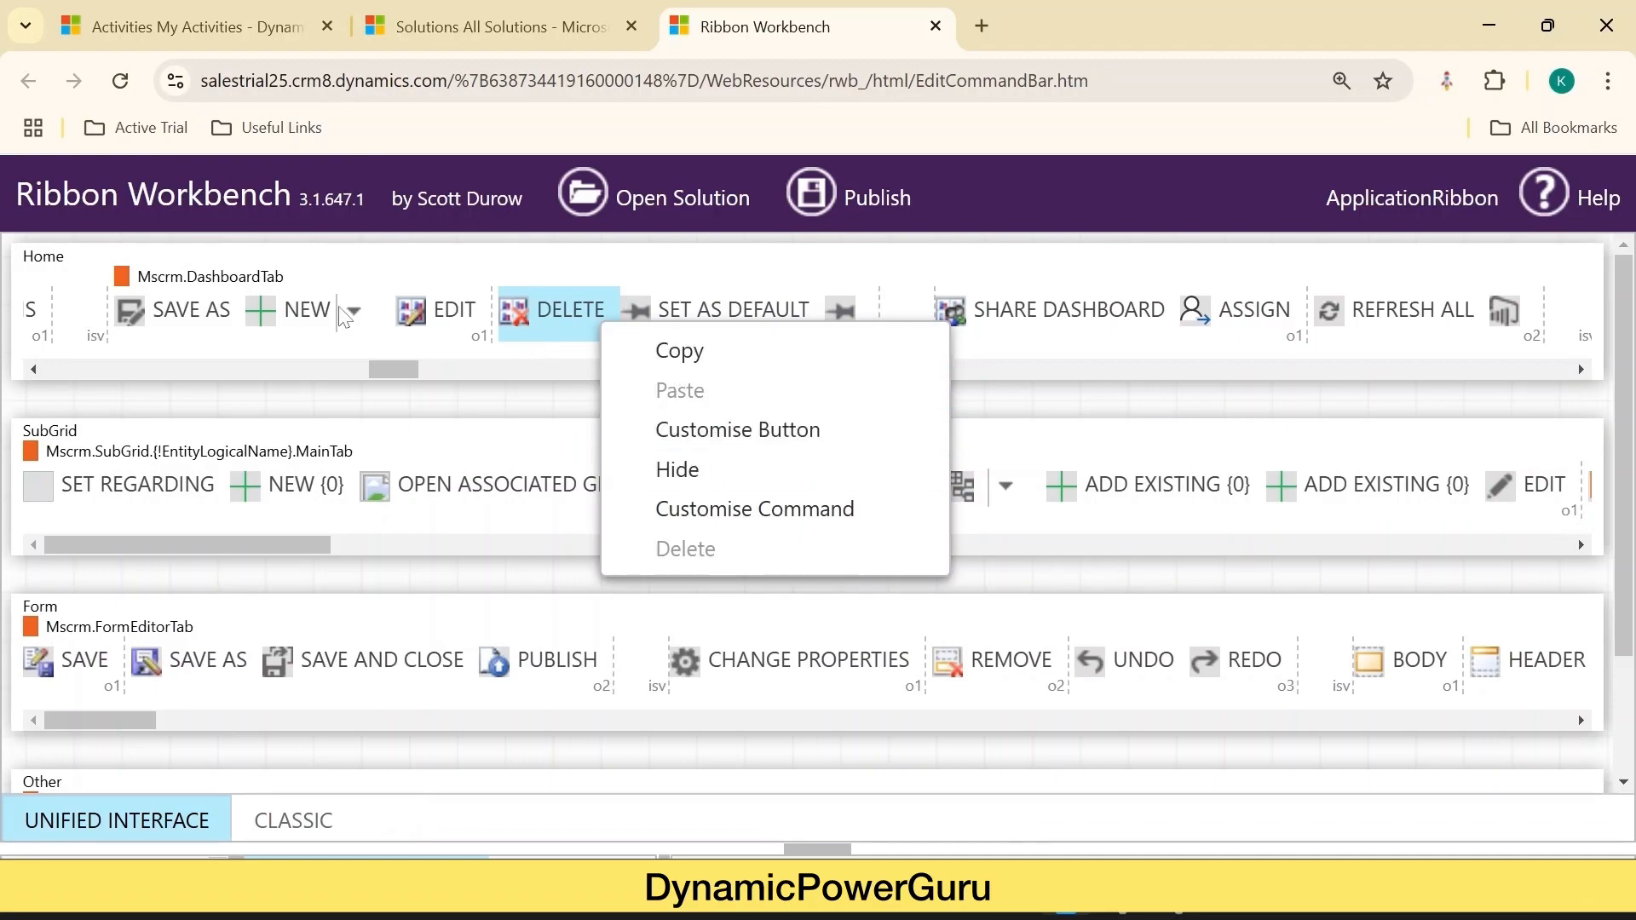
left_click_drag(391, 368, 523, 350)
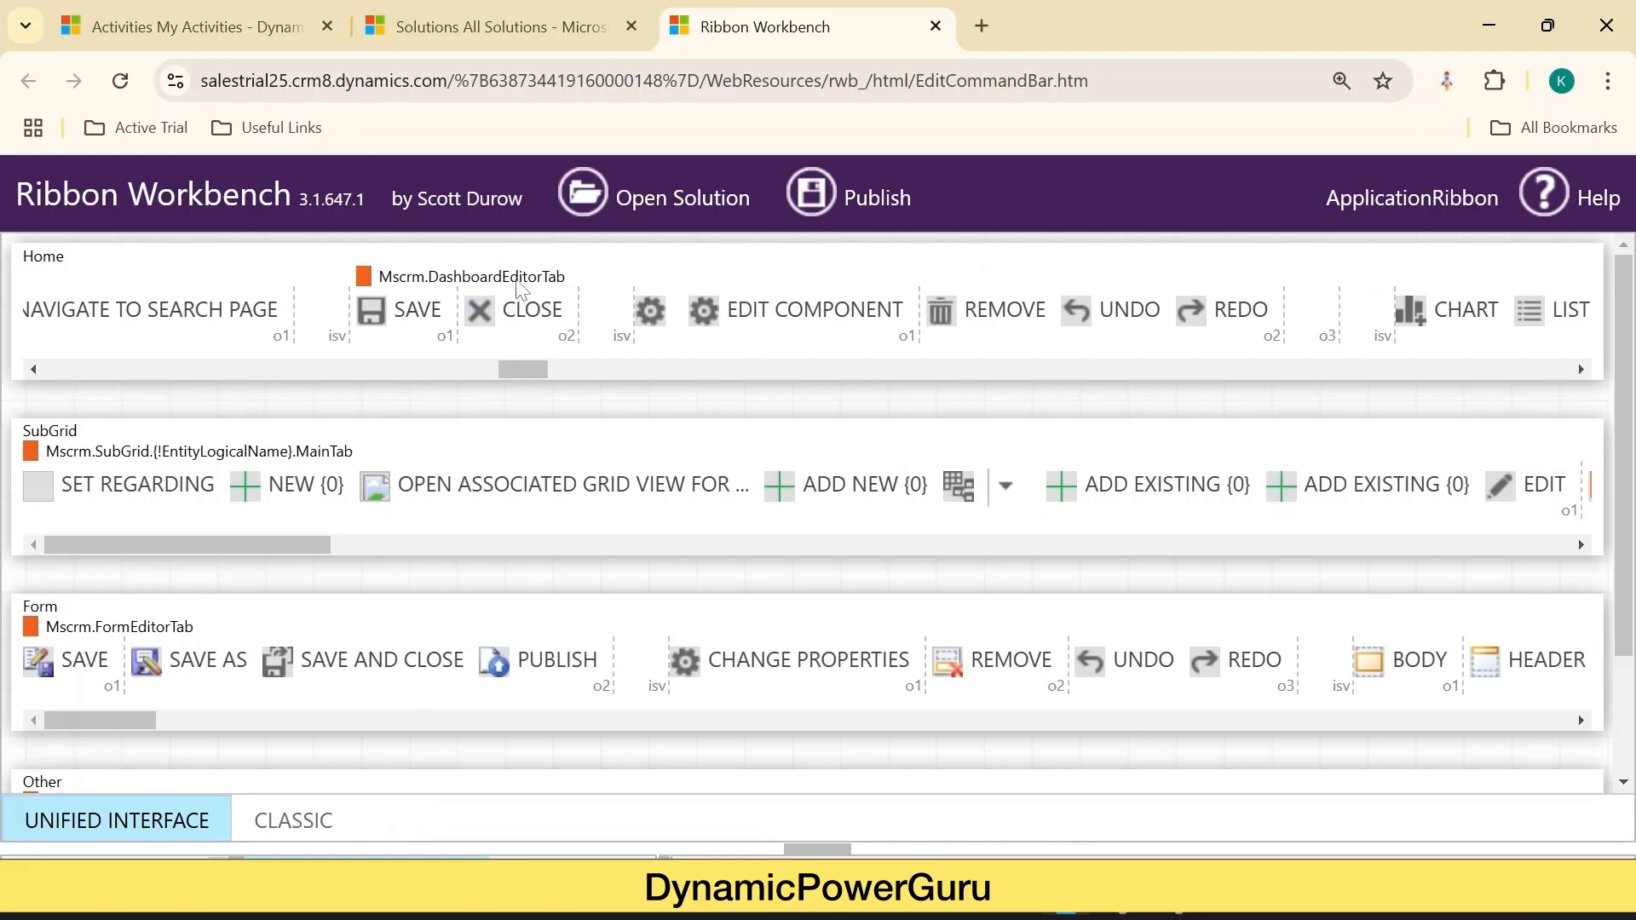
left_click_drag(513, 371, 590, 359)
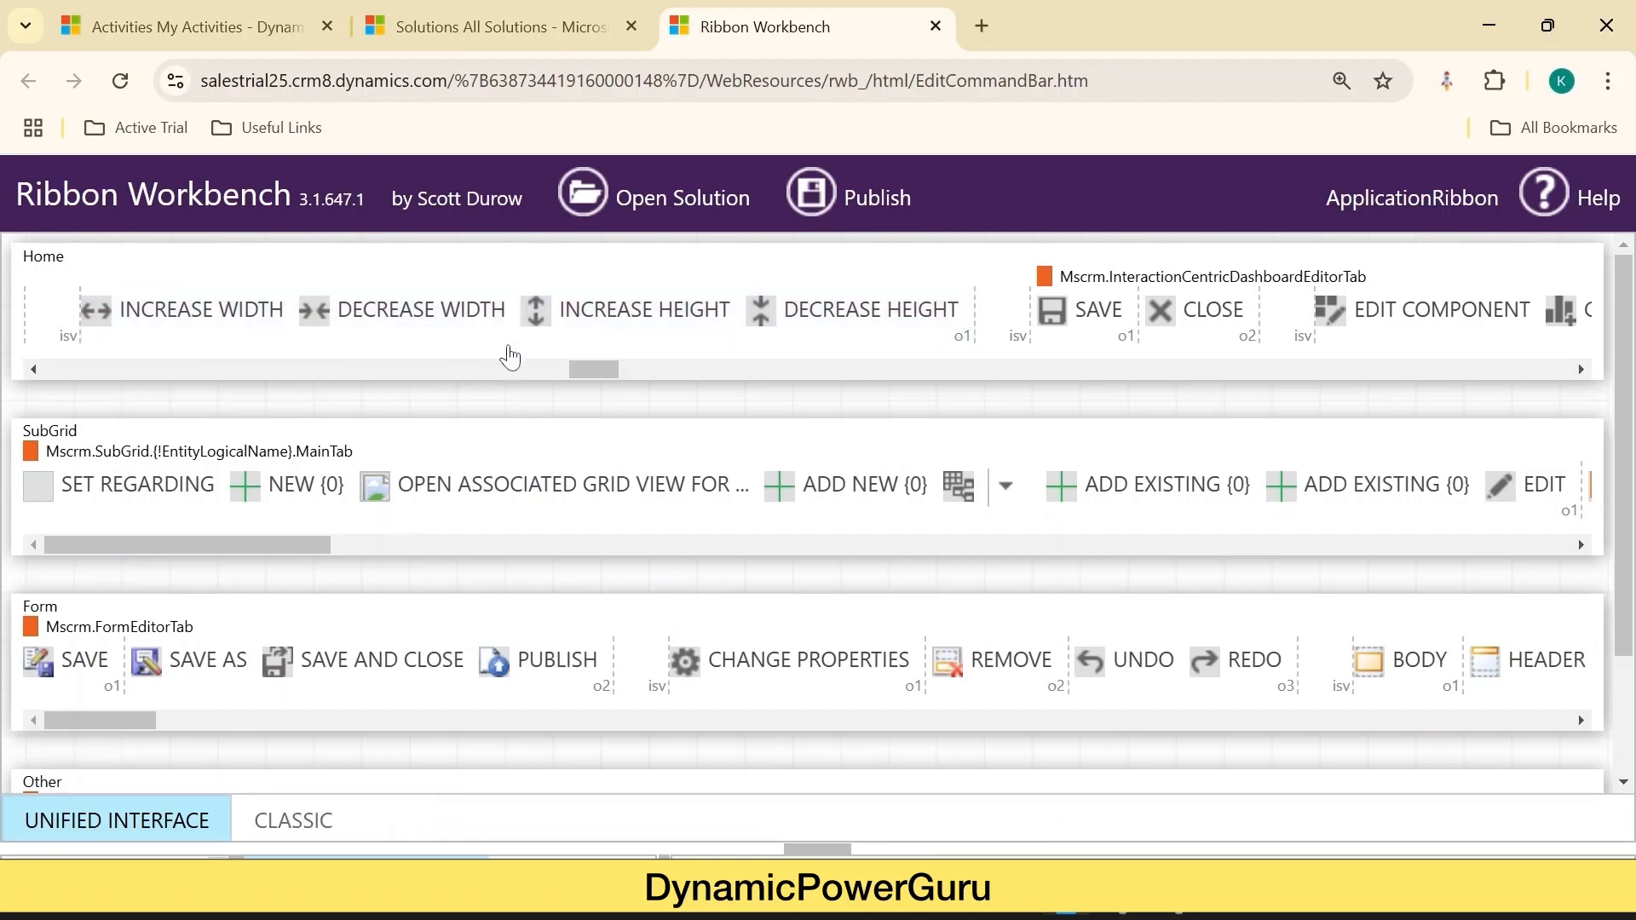
left_click_drag(583, 370, 611, 370)
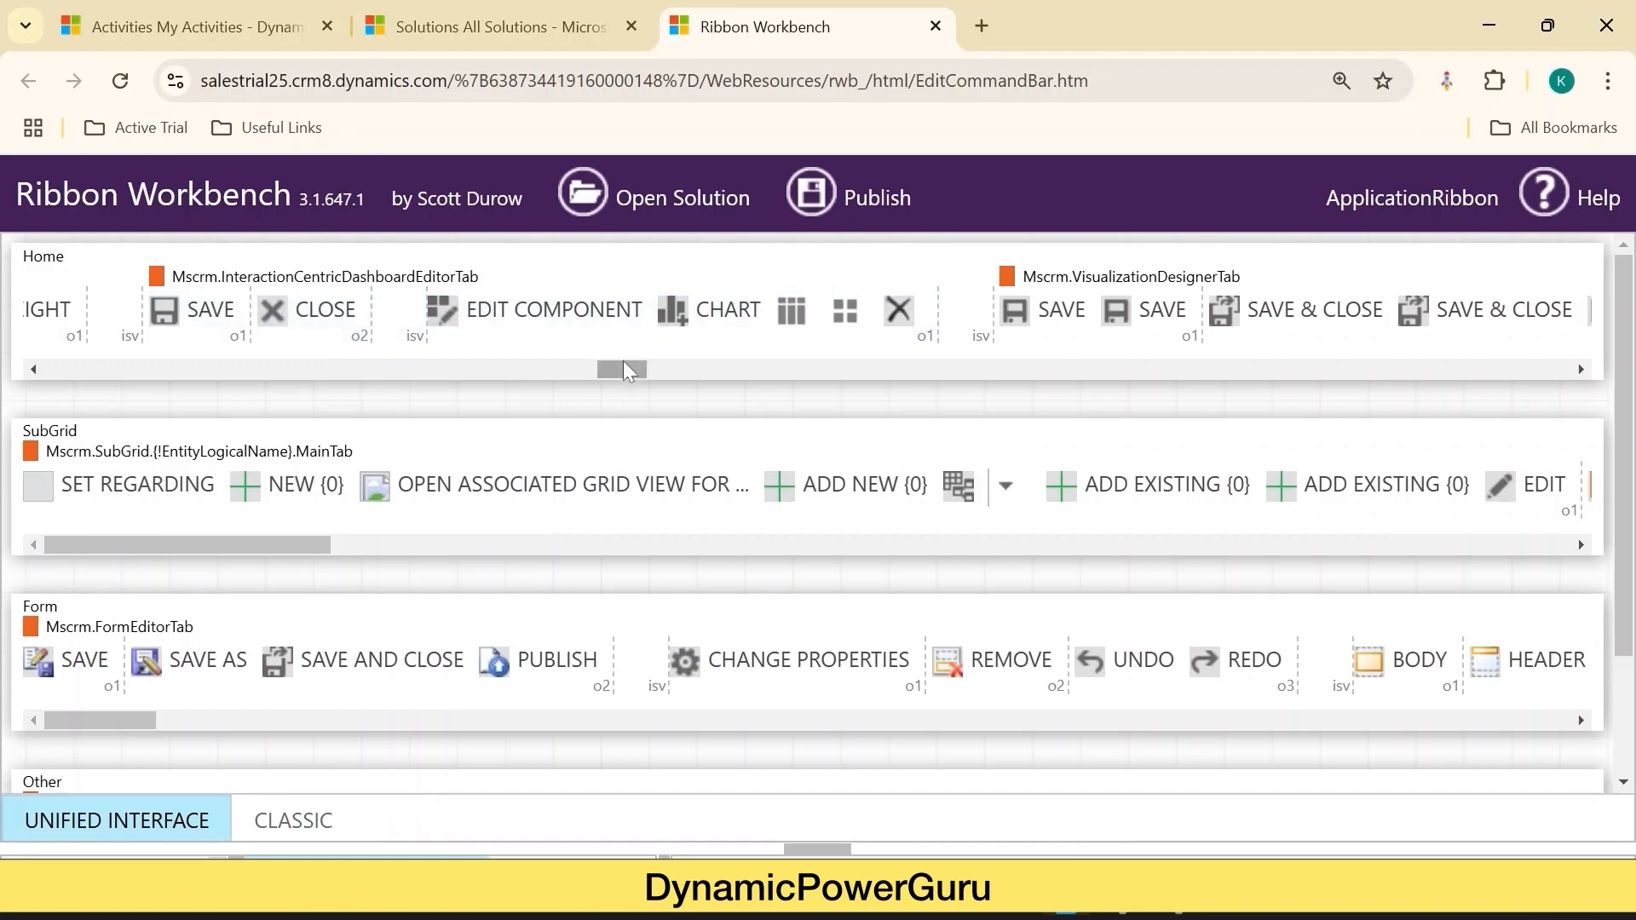
left_click_drag(622, 368, 656, 370)
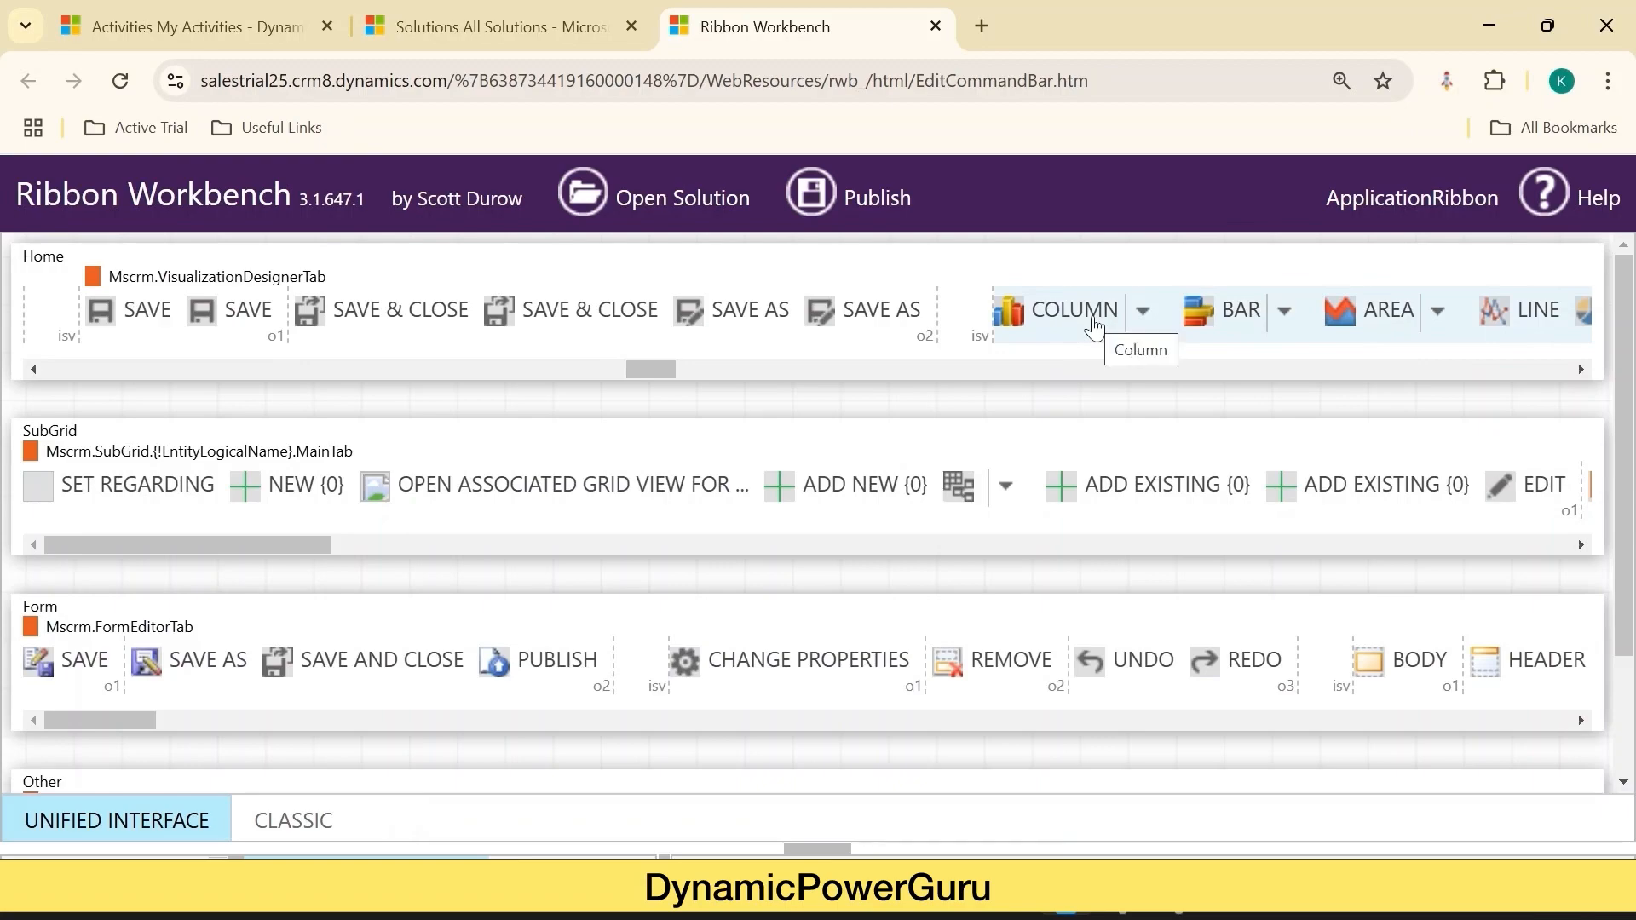
left_click_drag(661, 363, 690, 365)
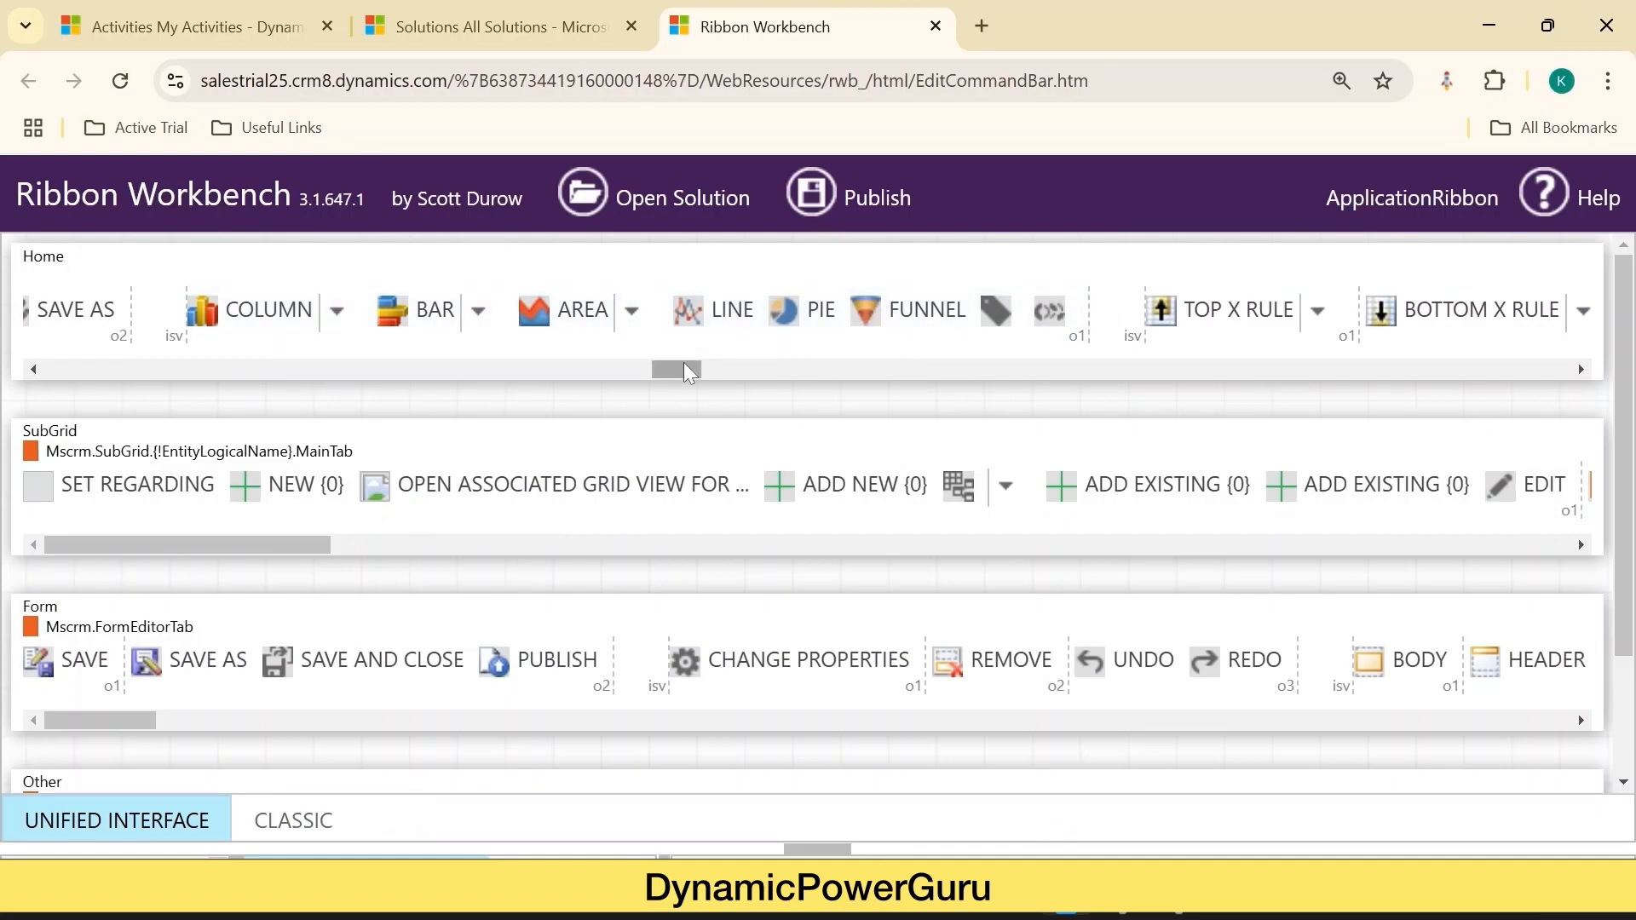
left_click_drag(683, 369, 714, 357)
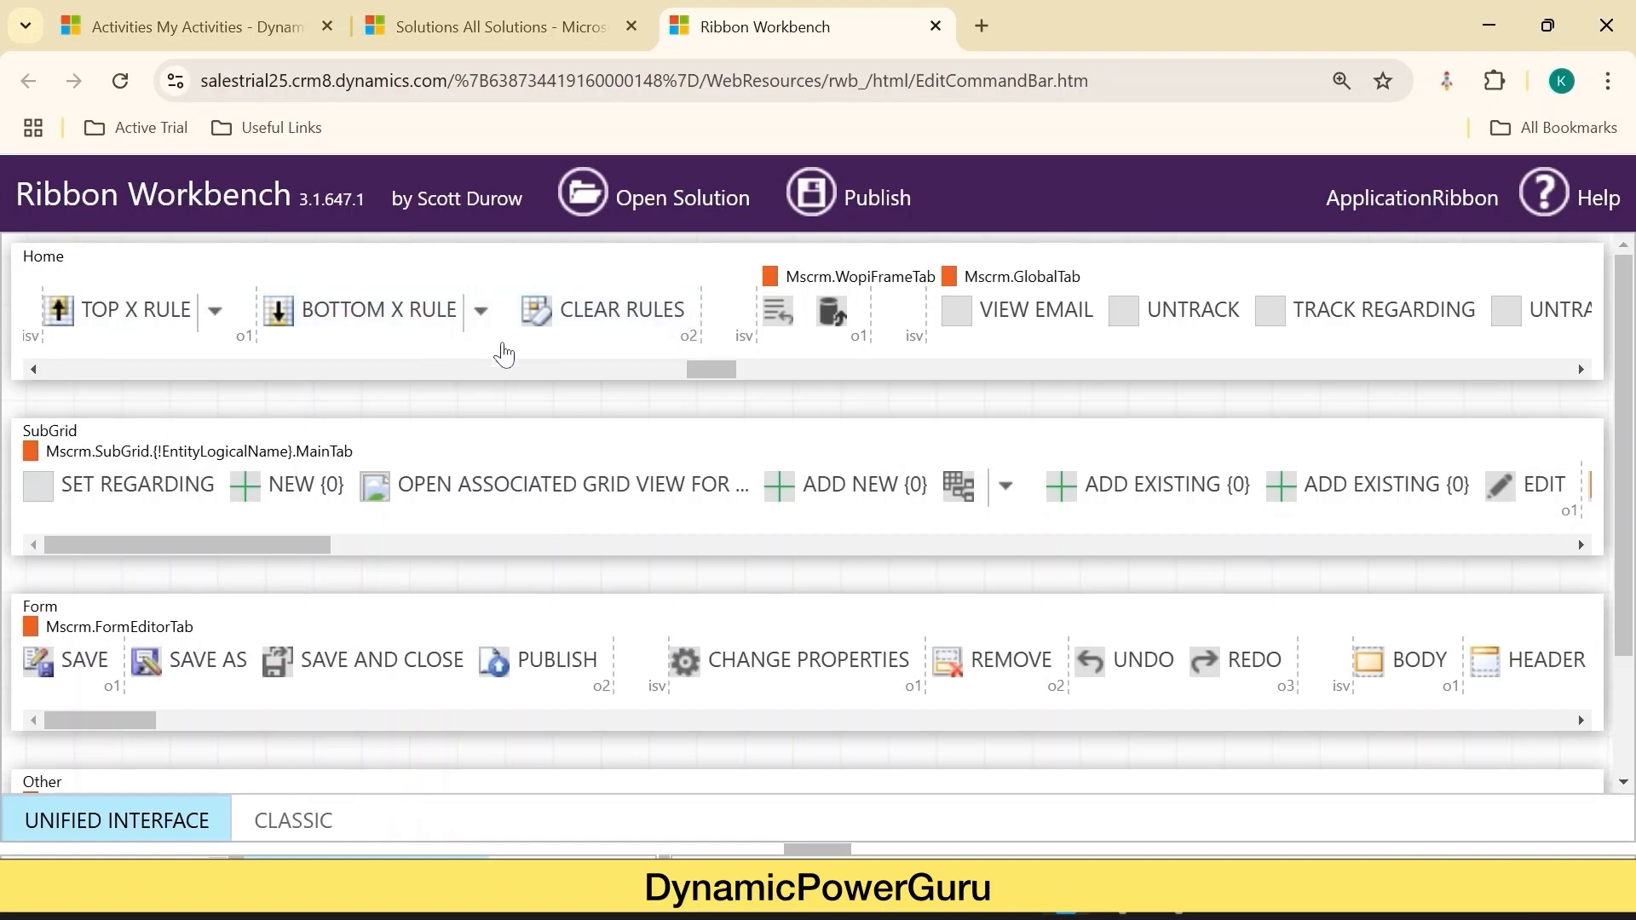
left_click_drag(700, 370, 729, 361)
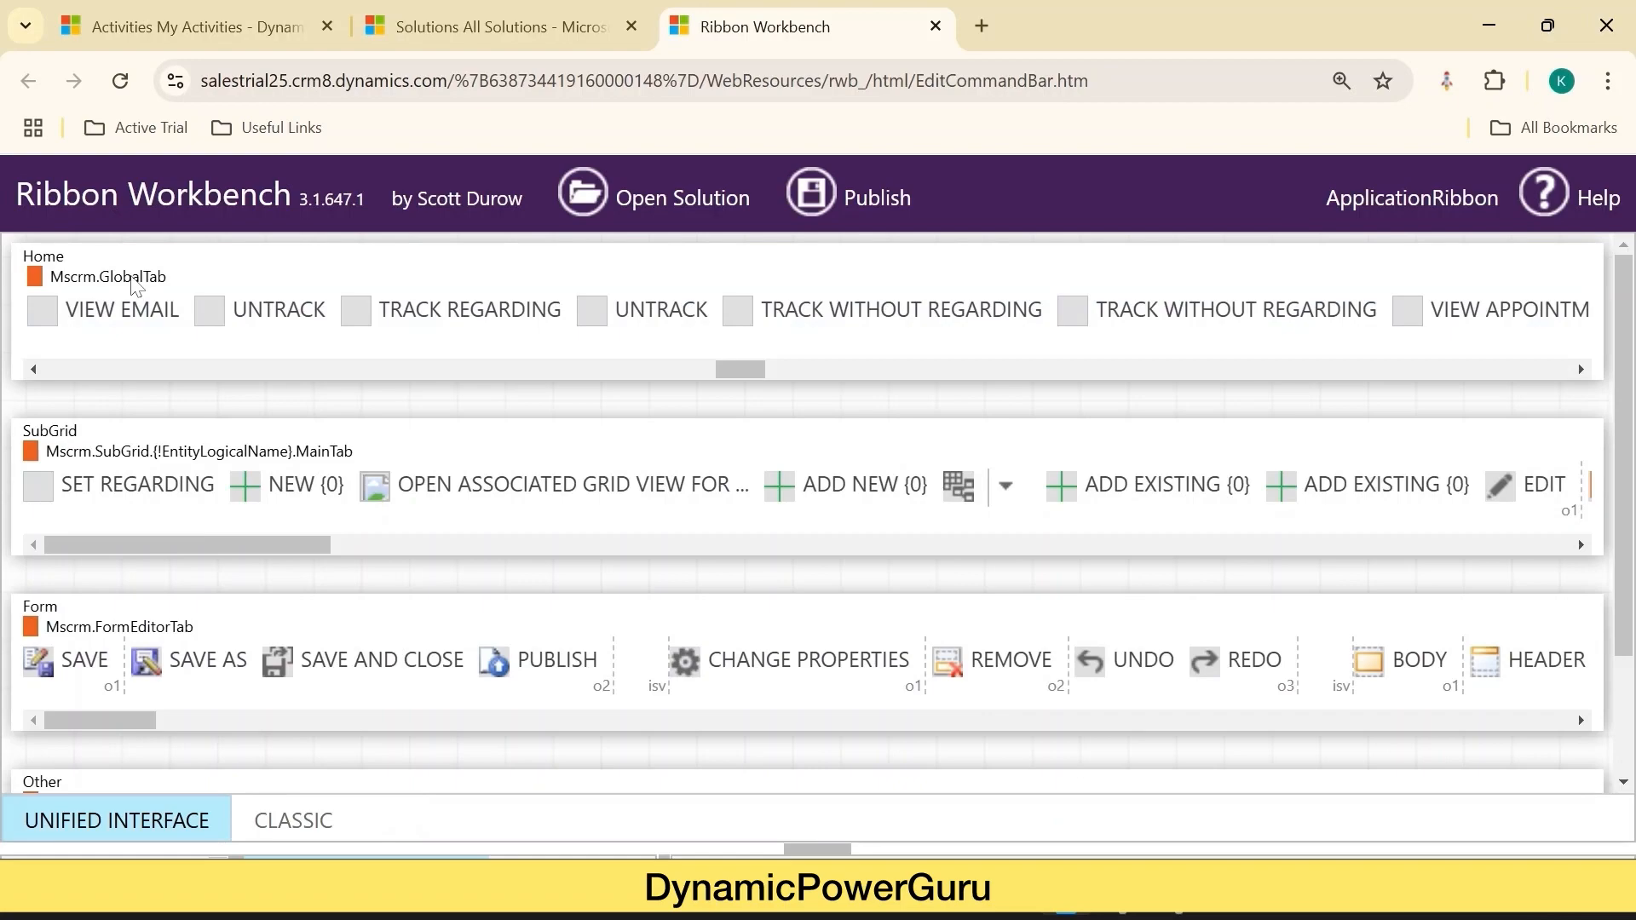
left_click(501, 27)
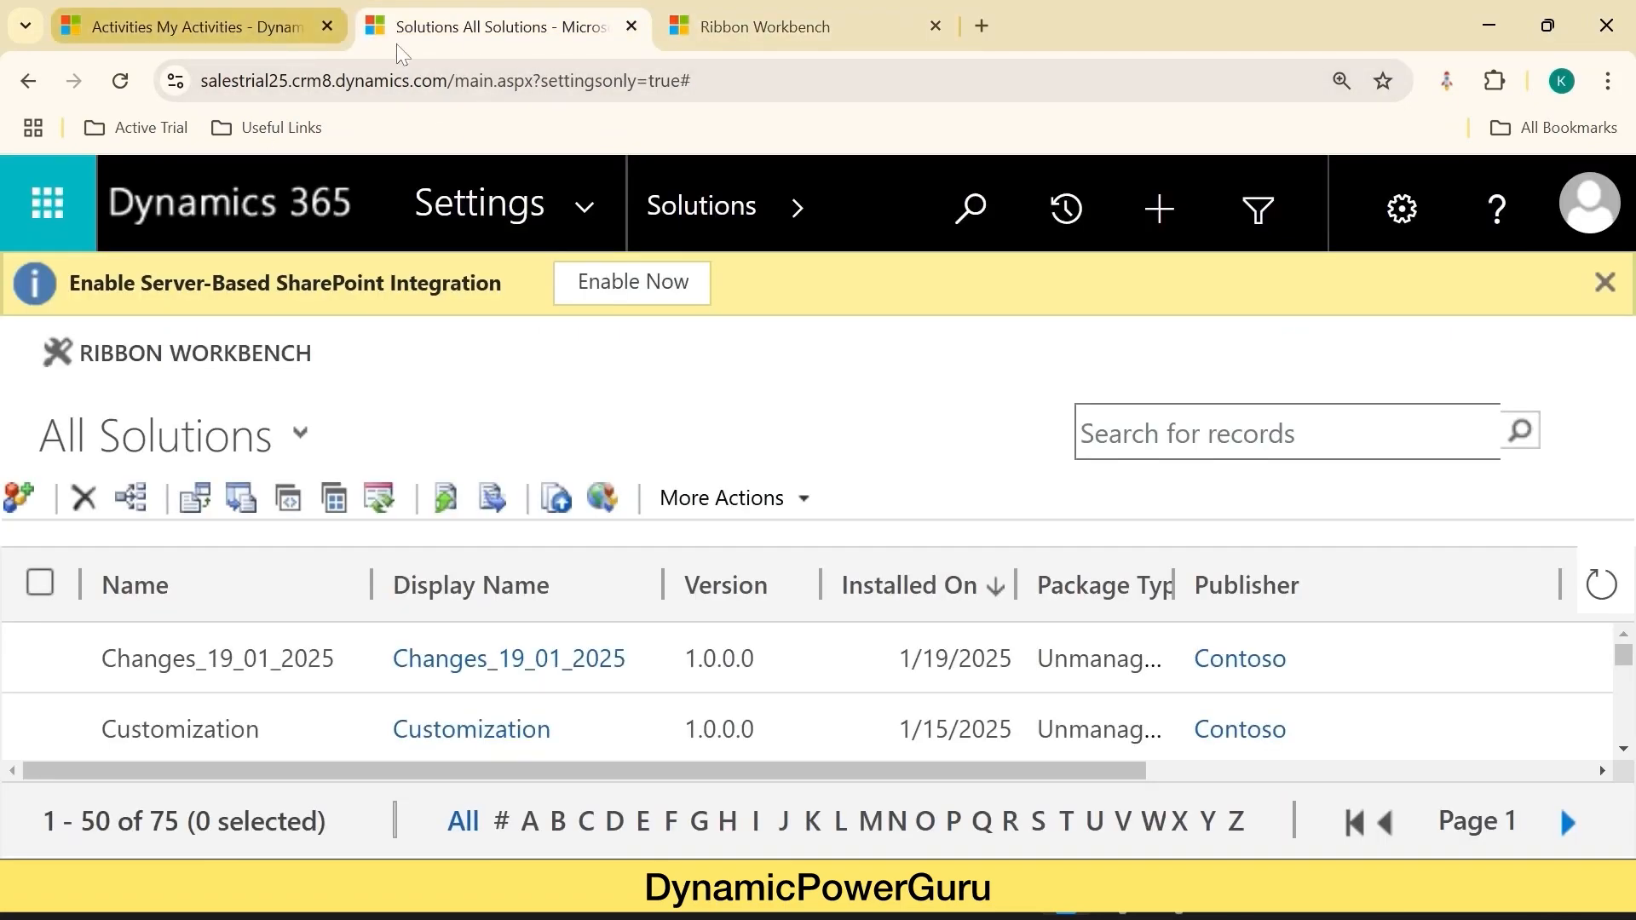
left_click(750, 27)
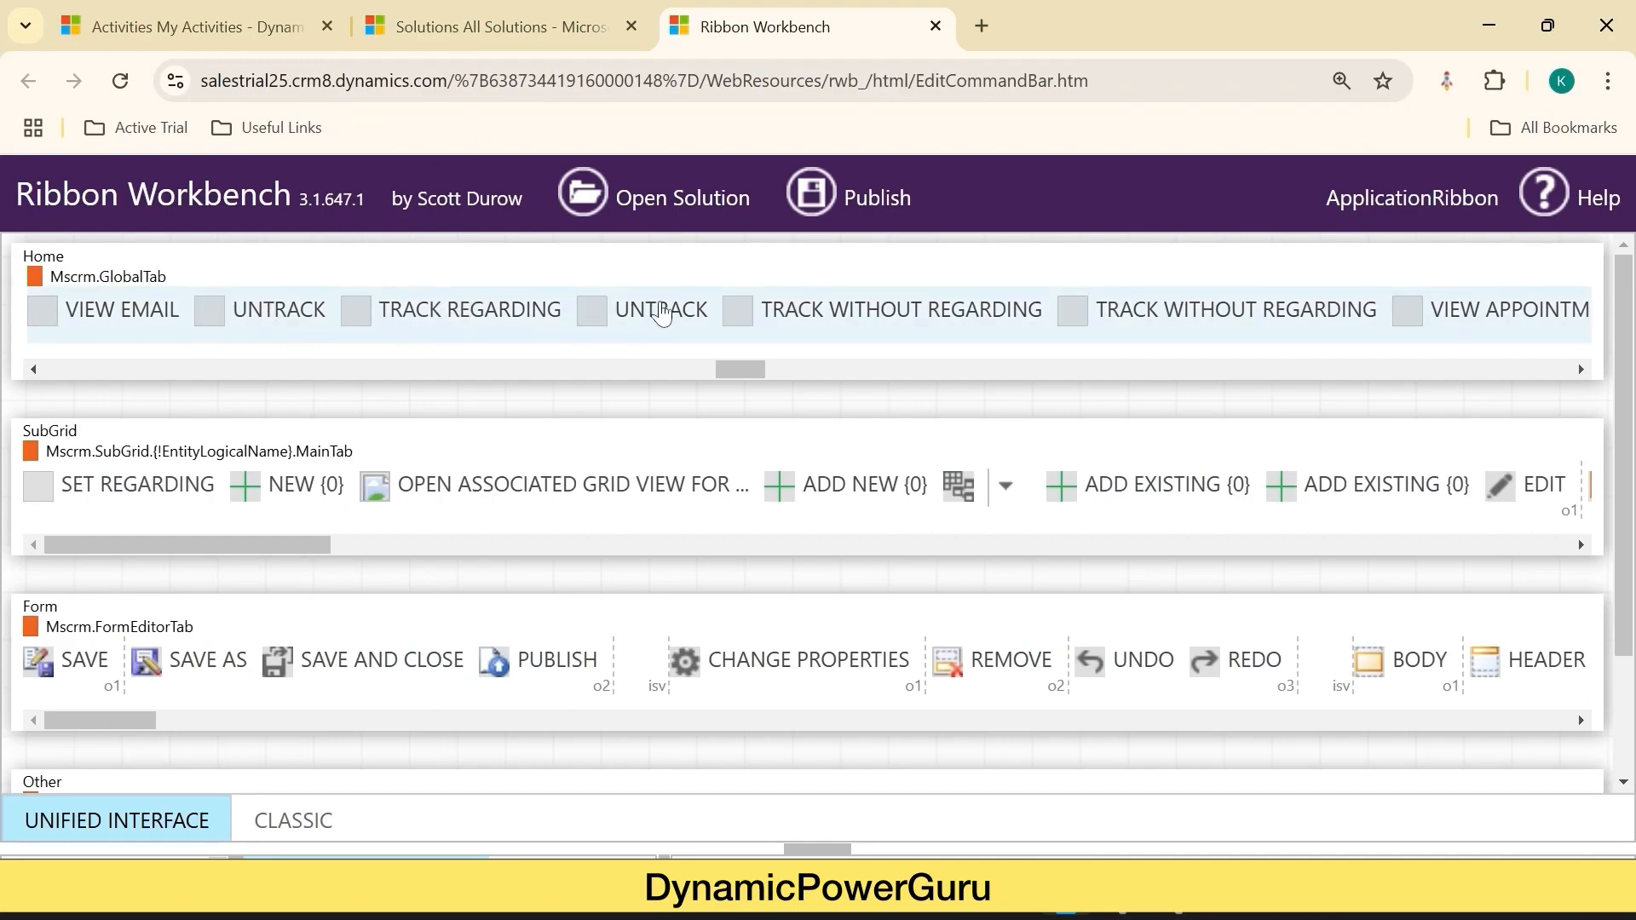
Locate Advanced Find in the Home ribbon's global tab and compare it with the Sales Hub header commands
left_click_drag(758, 364, 849, 369)
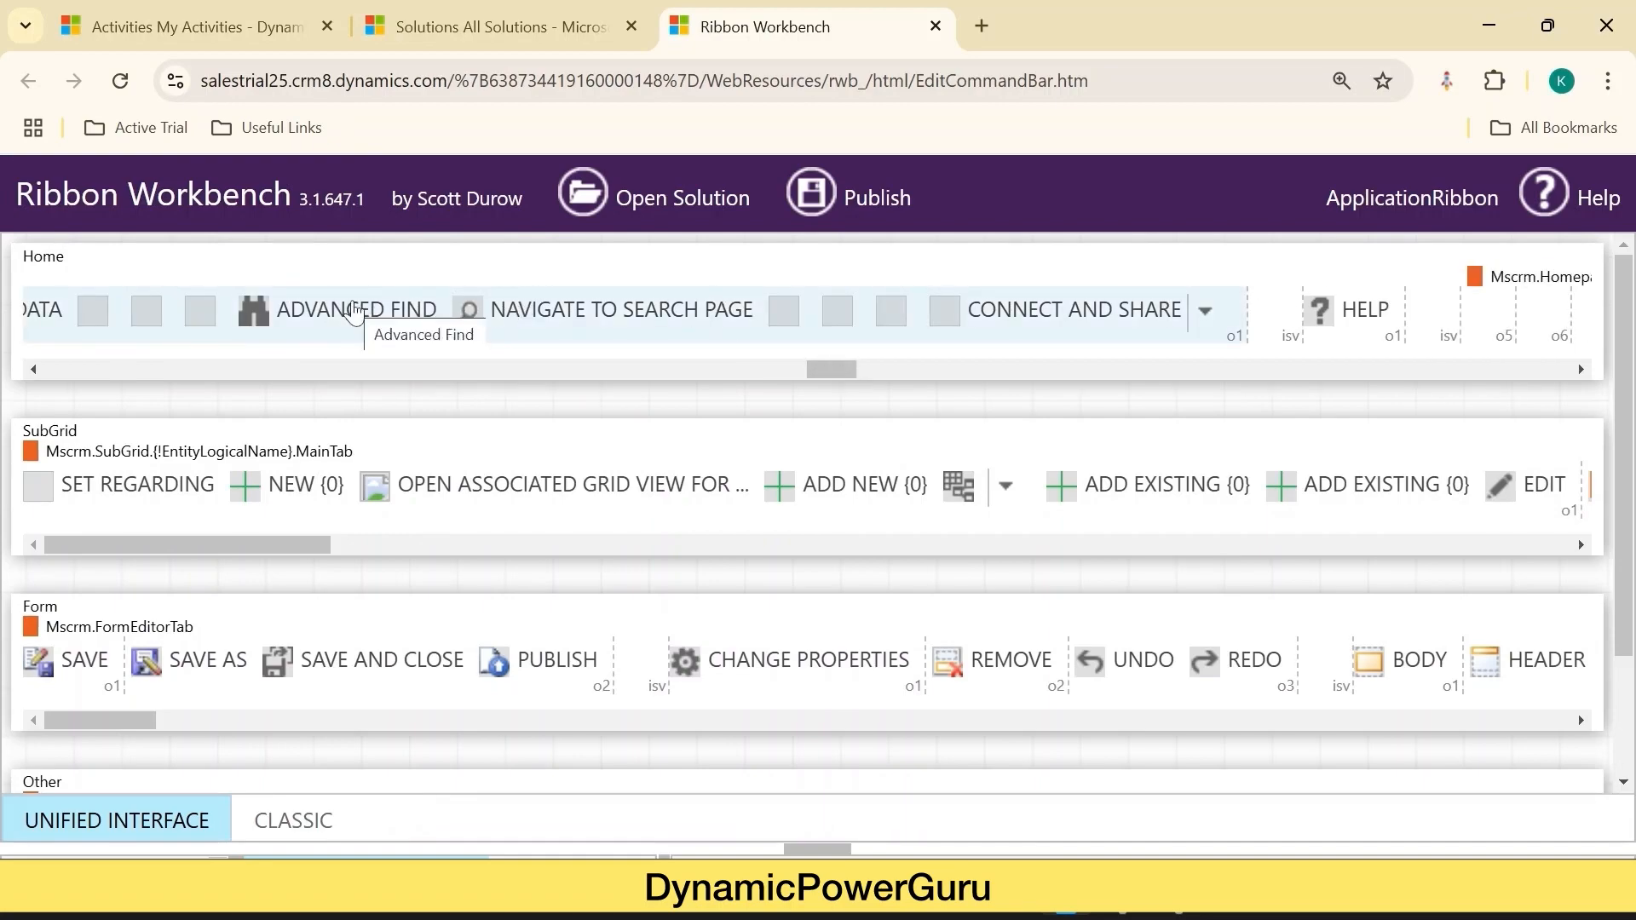
left_click(284, 24)
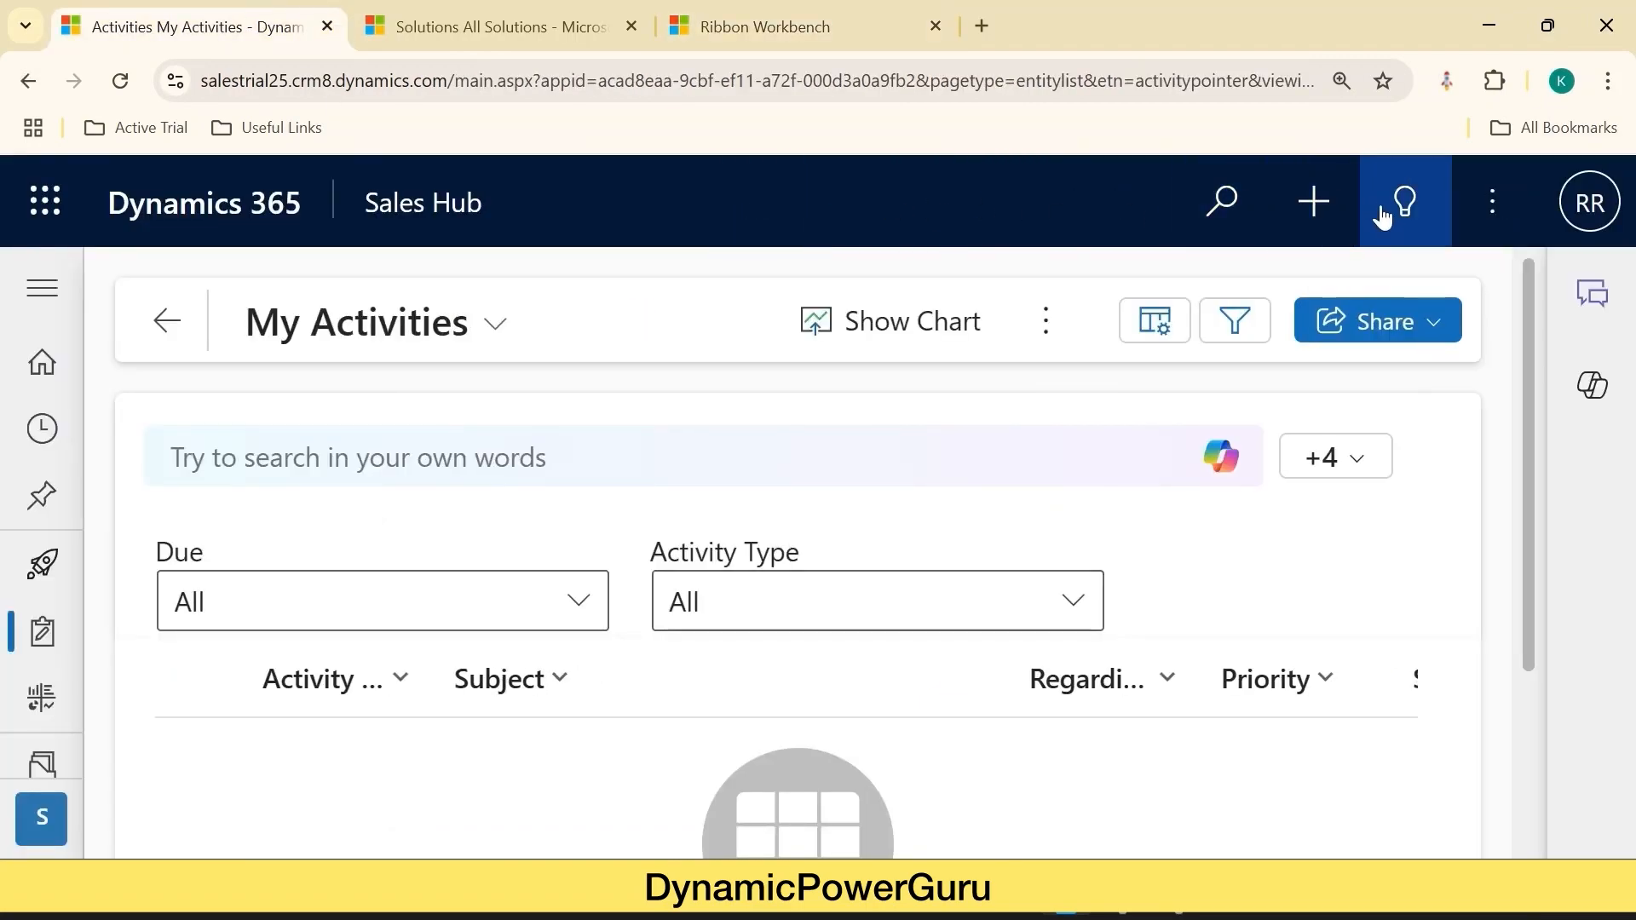
key("ctrl+minus")
key("ctrl+minus")
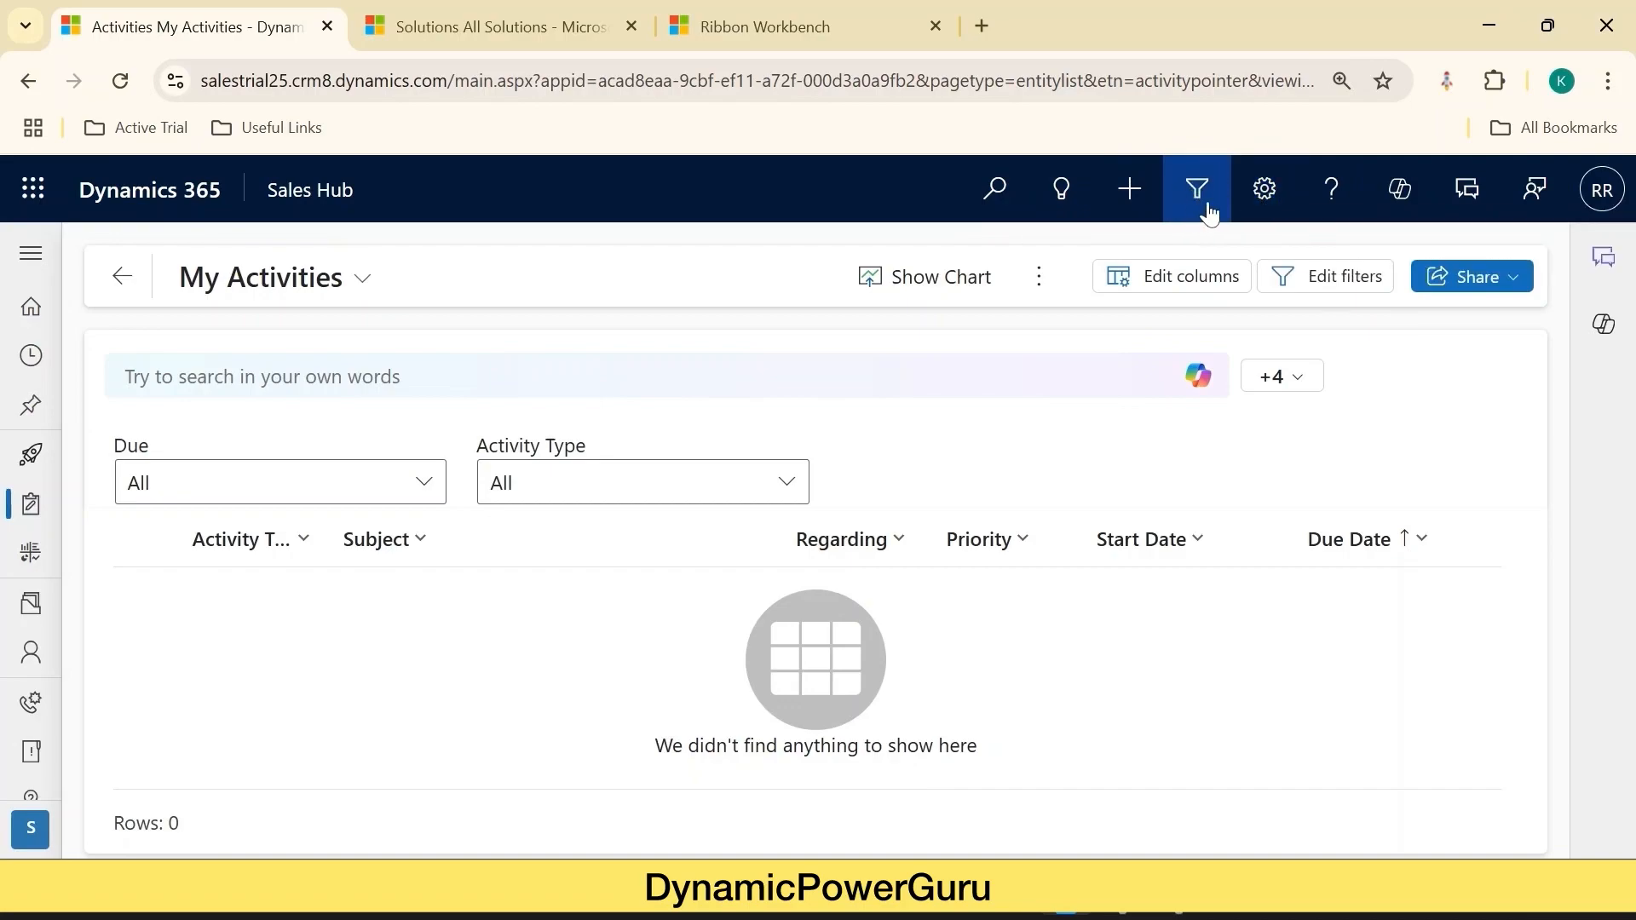
In Ribbon Workbench, hide the Advanced Find command in the Home ribbon's global tab
left_click(766, 24)
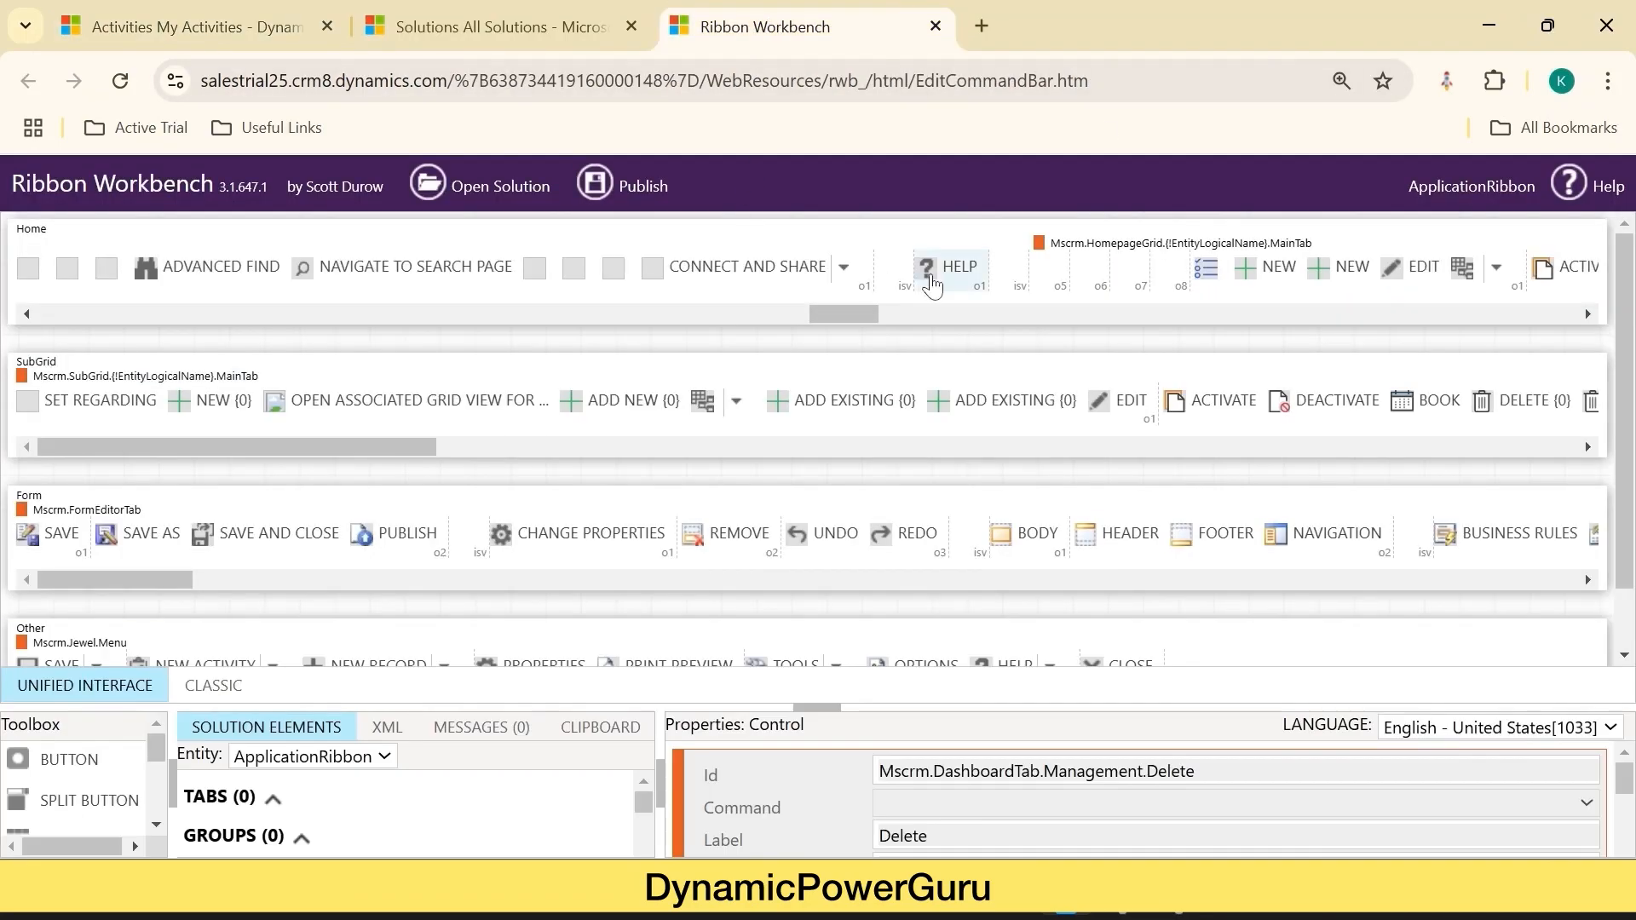
left_click(236, 279)
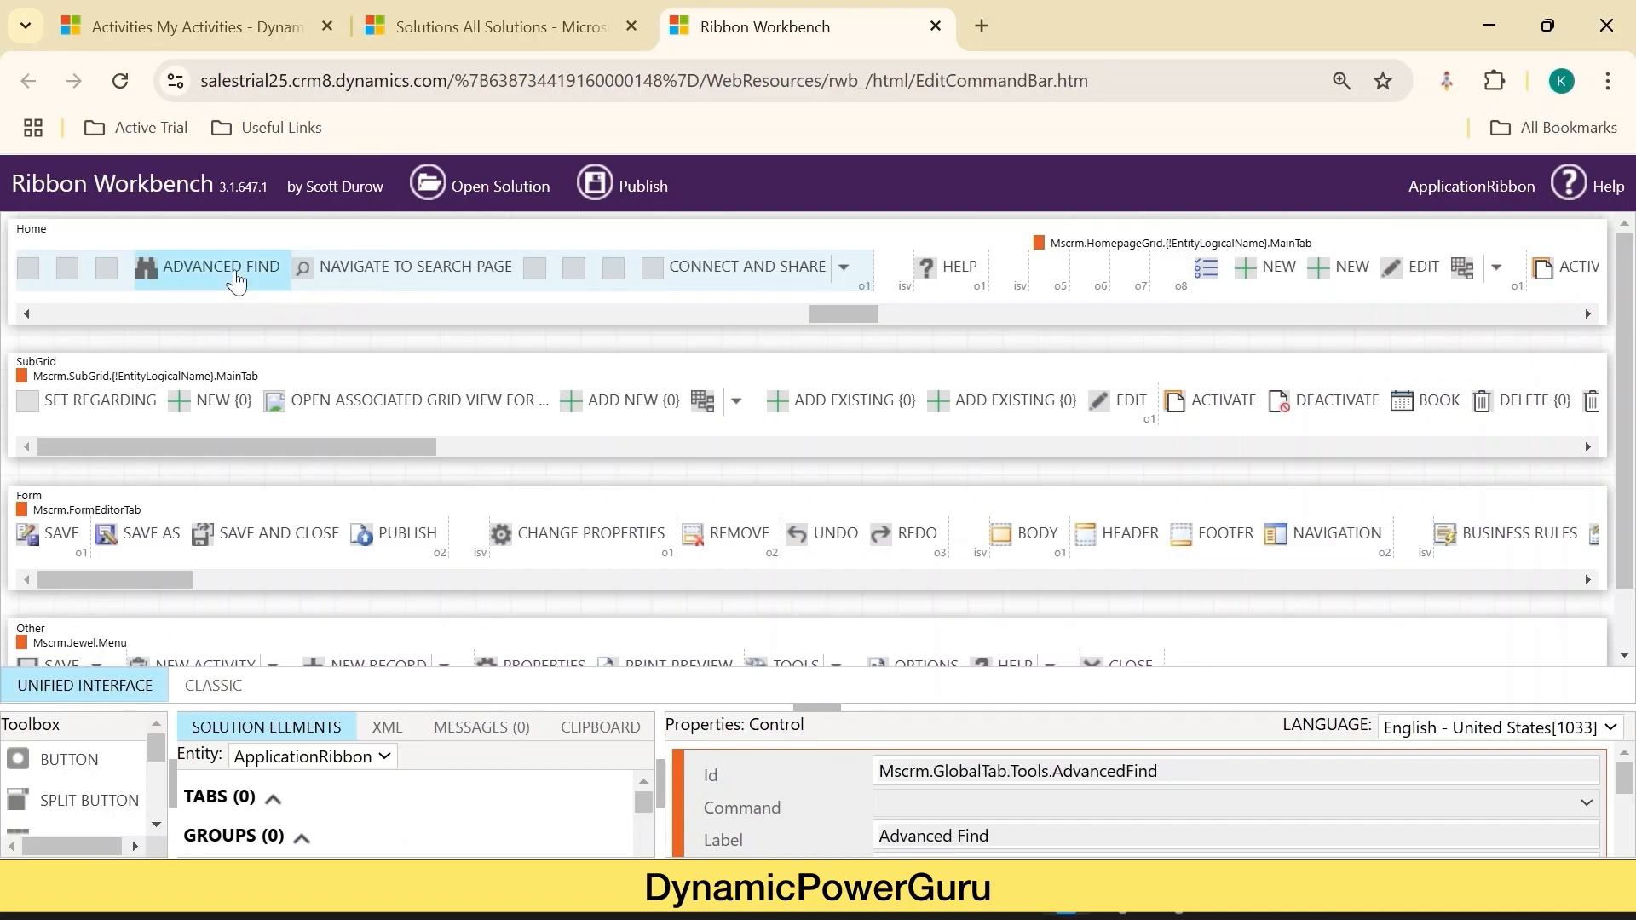
right_click(237, 279)
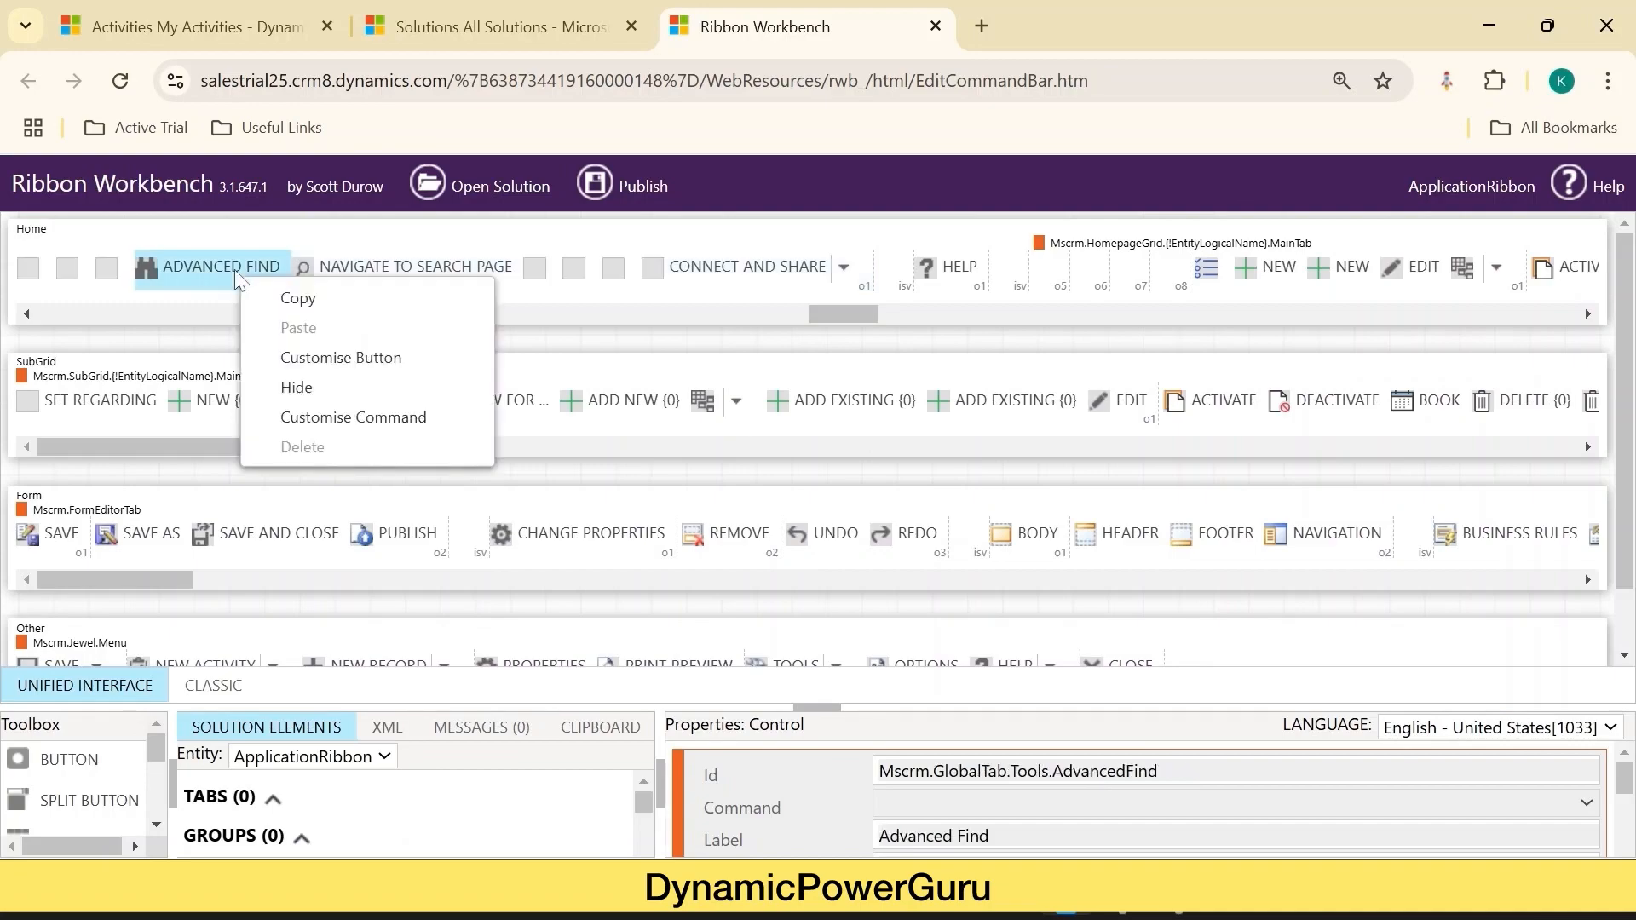
left_click(294, 391)
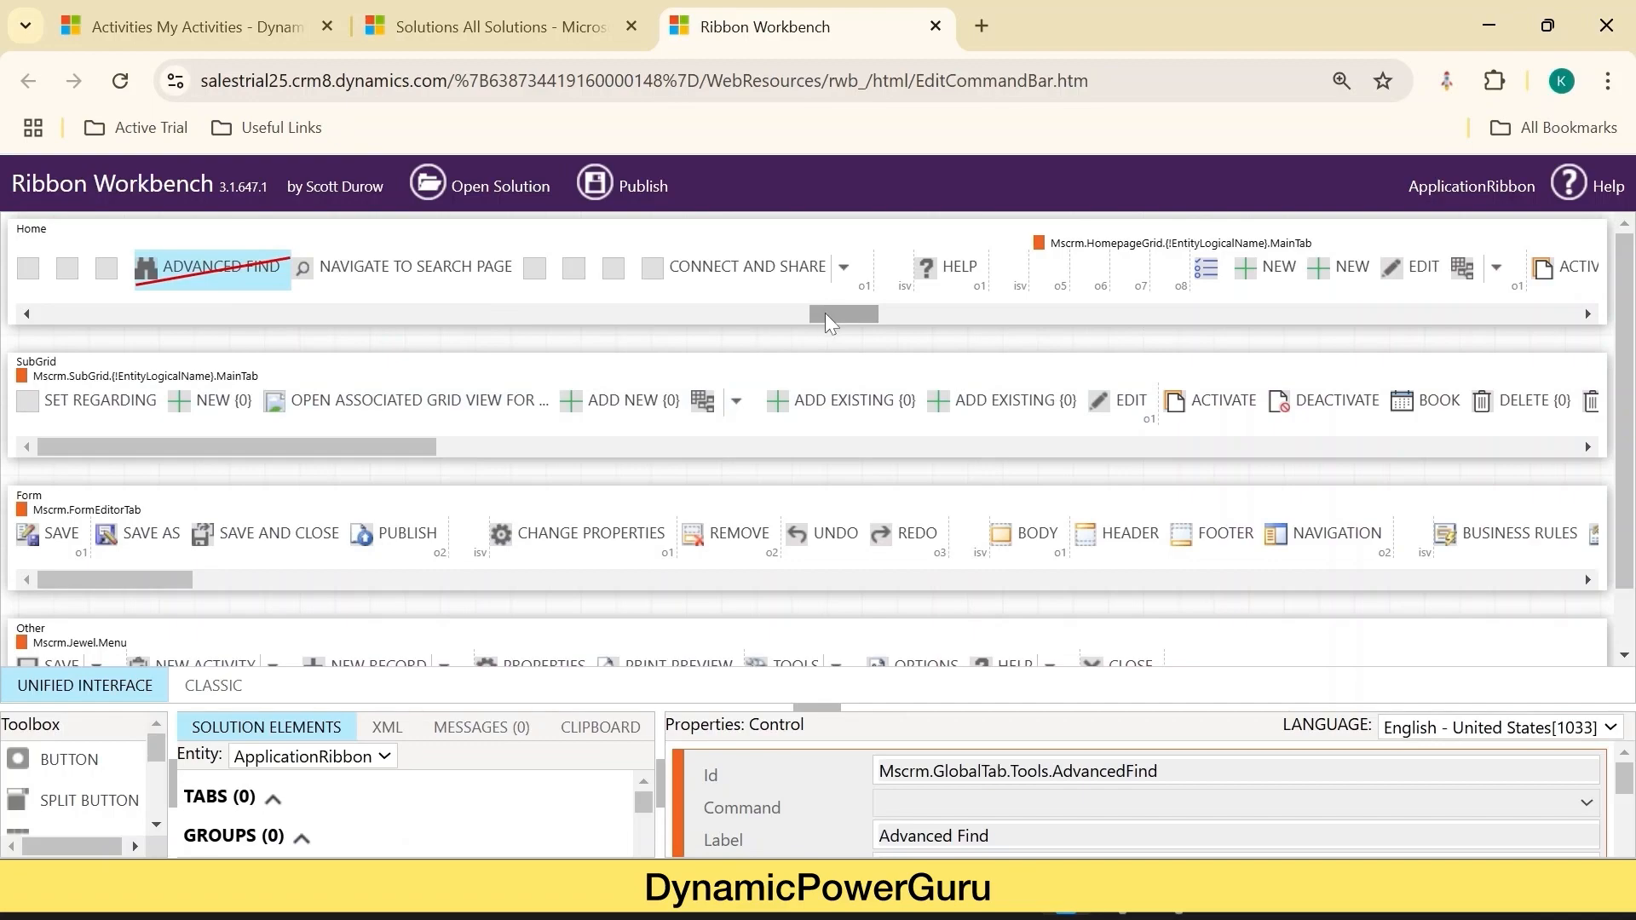
Examine the Home ribbon's homepage grid main, view and chart tabs, and return to the Advanced Find command
left_click_drag(826, 314, 857, 308)
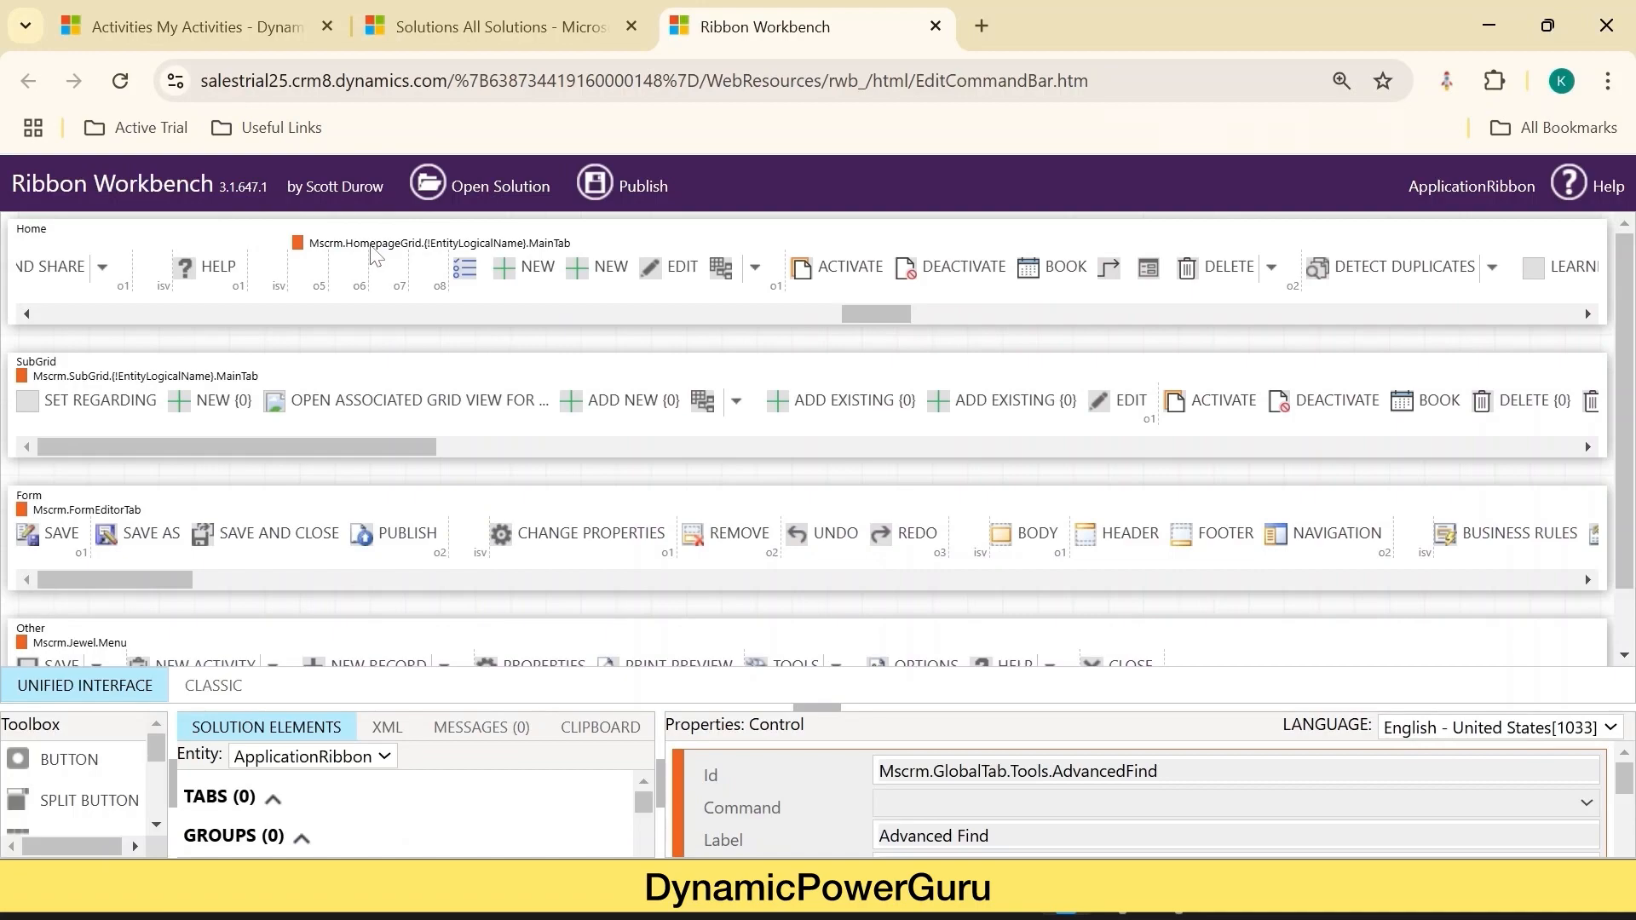
key("ctrl+plus")
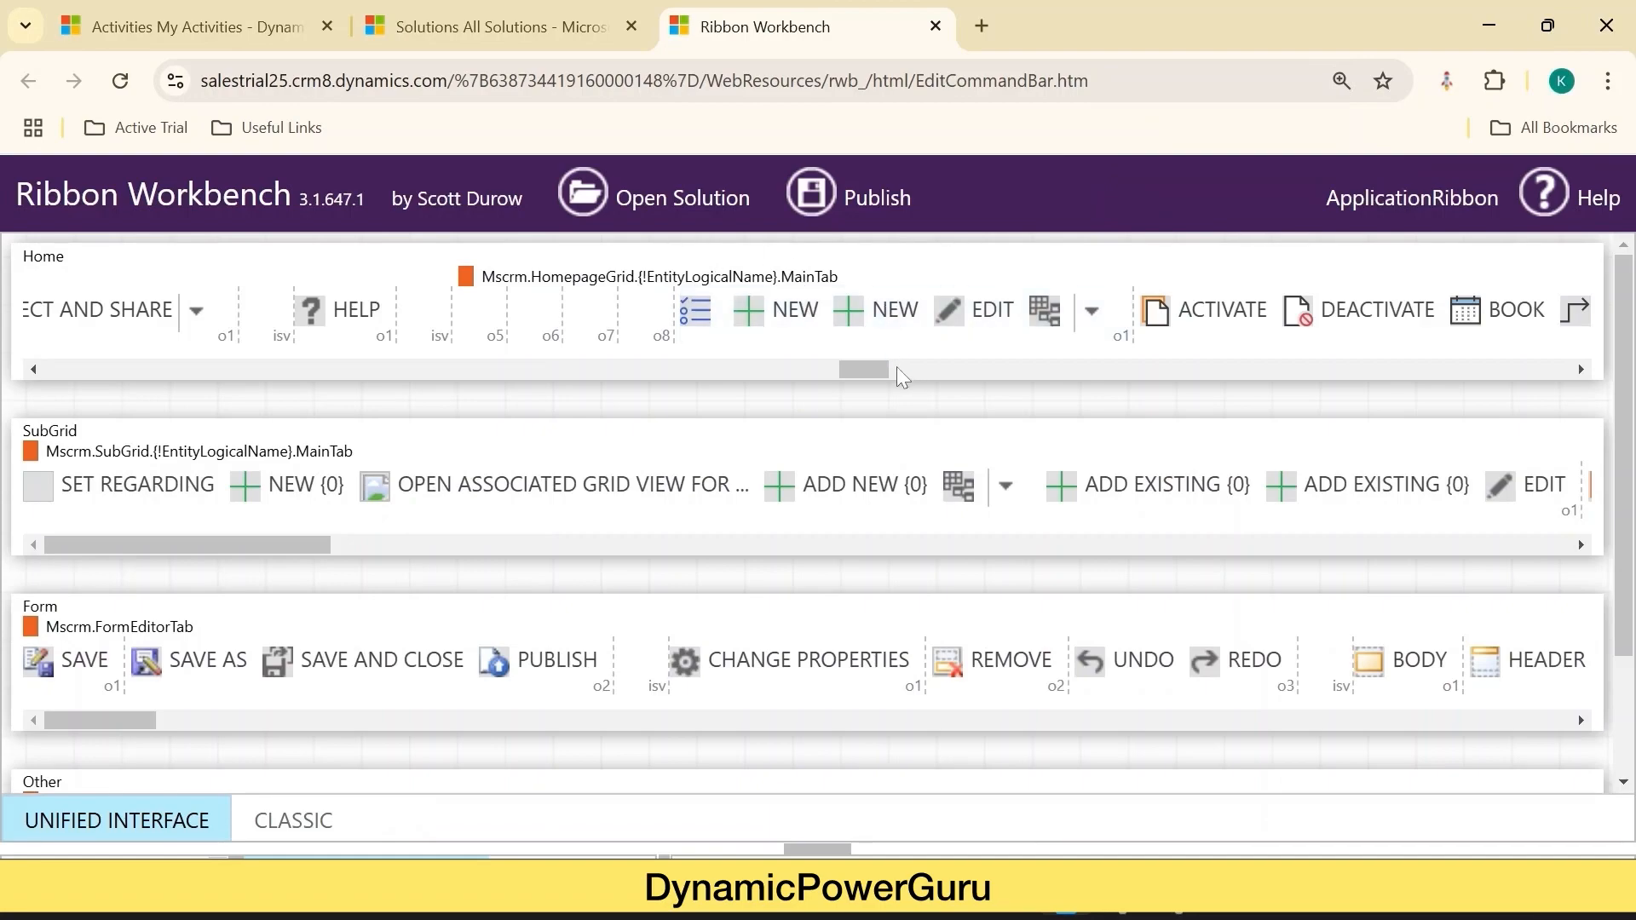
left_click_drag(871, 366, 879, 364)
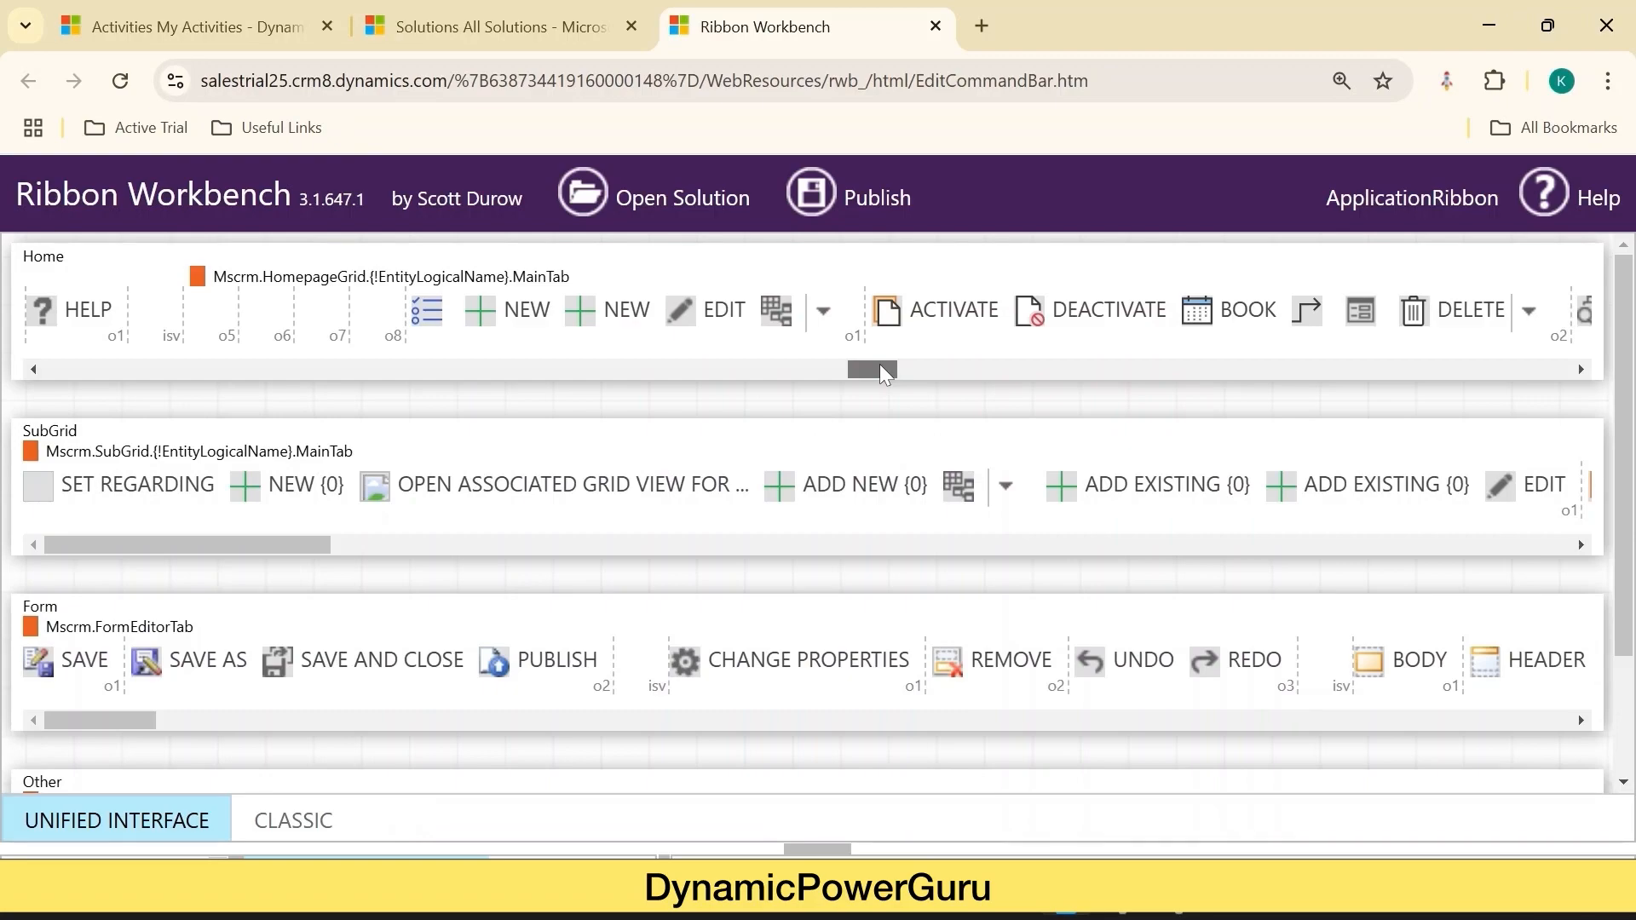
left_click_drag(879, 371, 1158, 347)
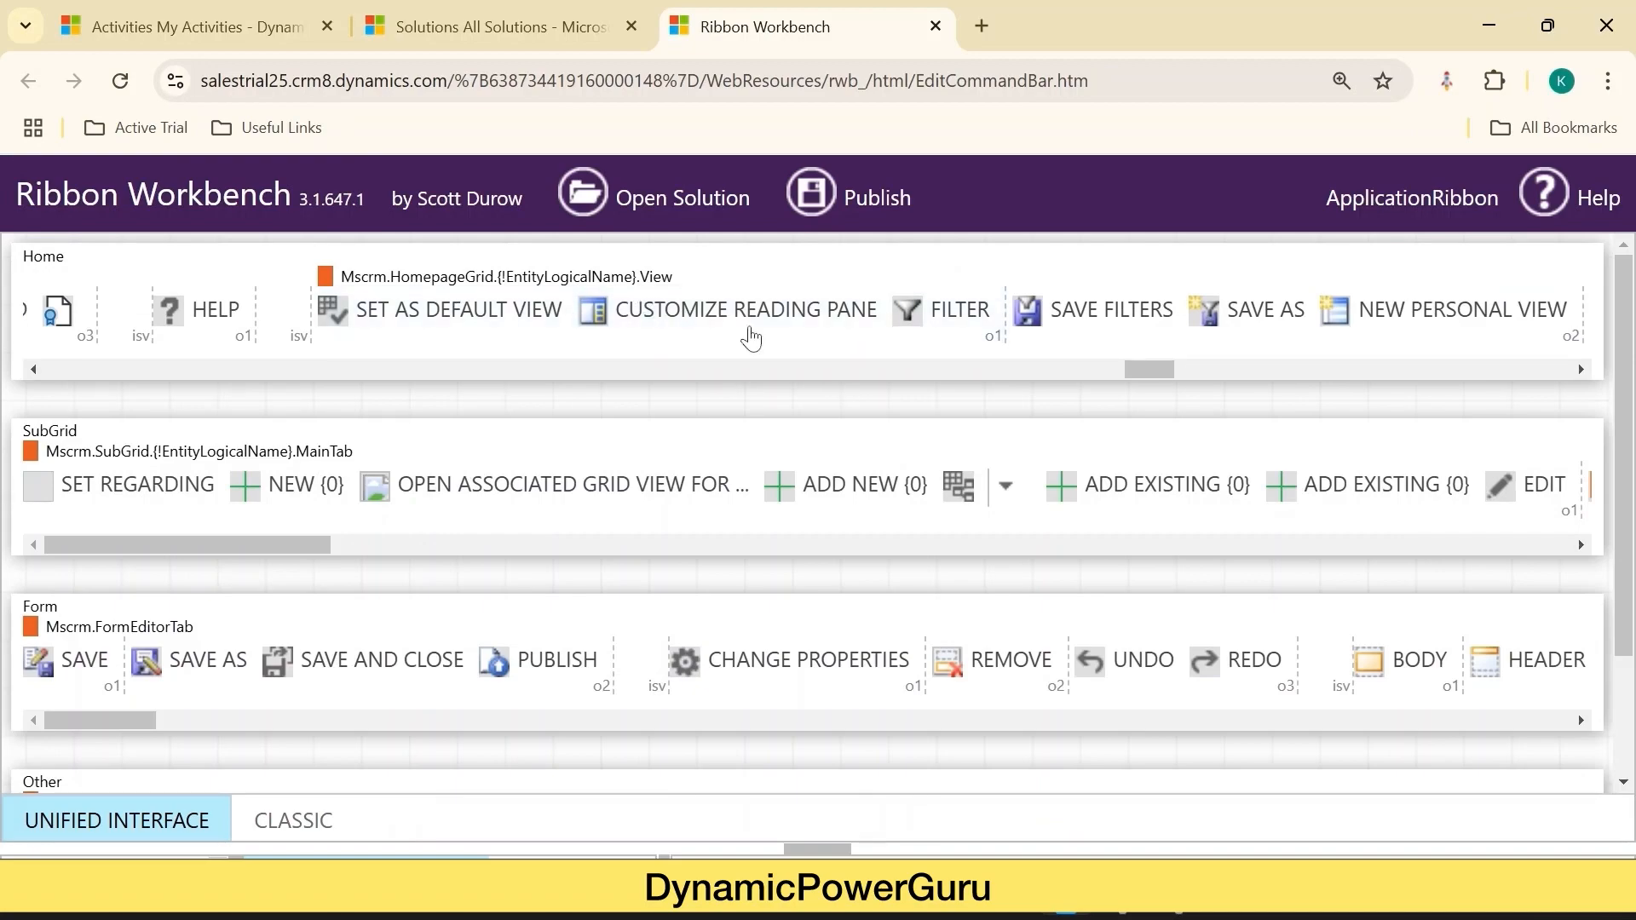
left_click_drag(1147, 368, 1176, 369)
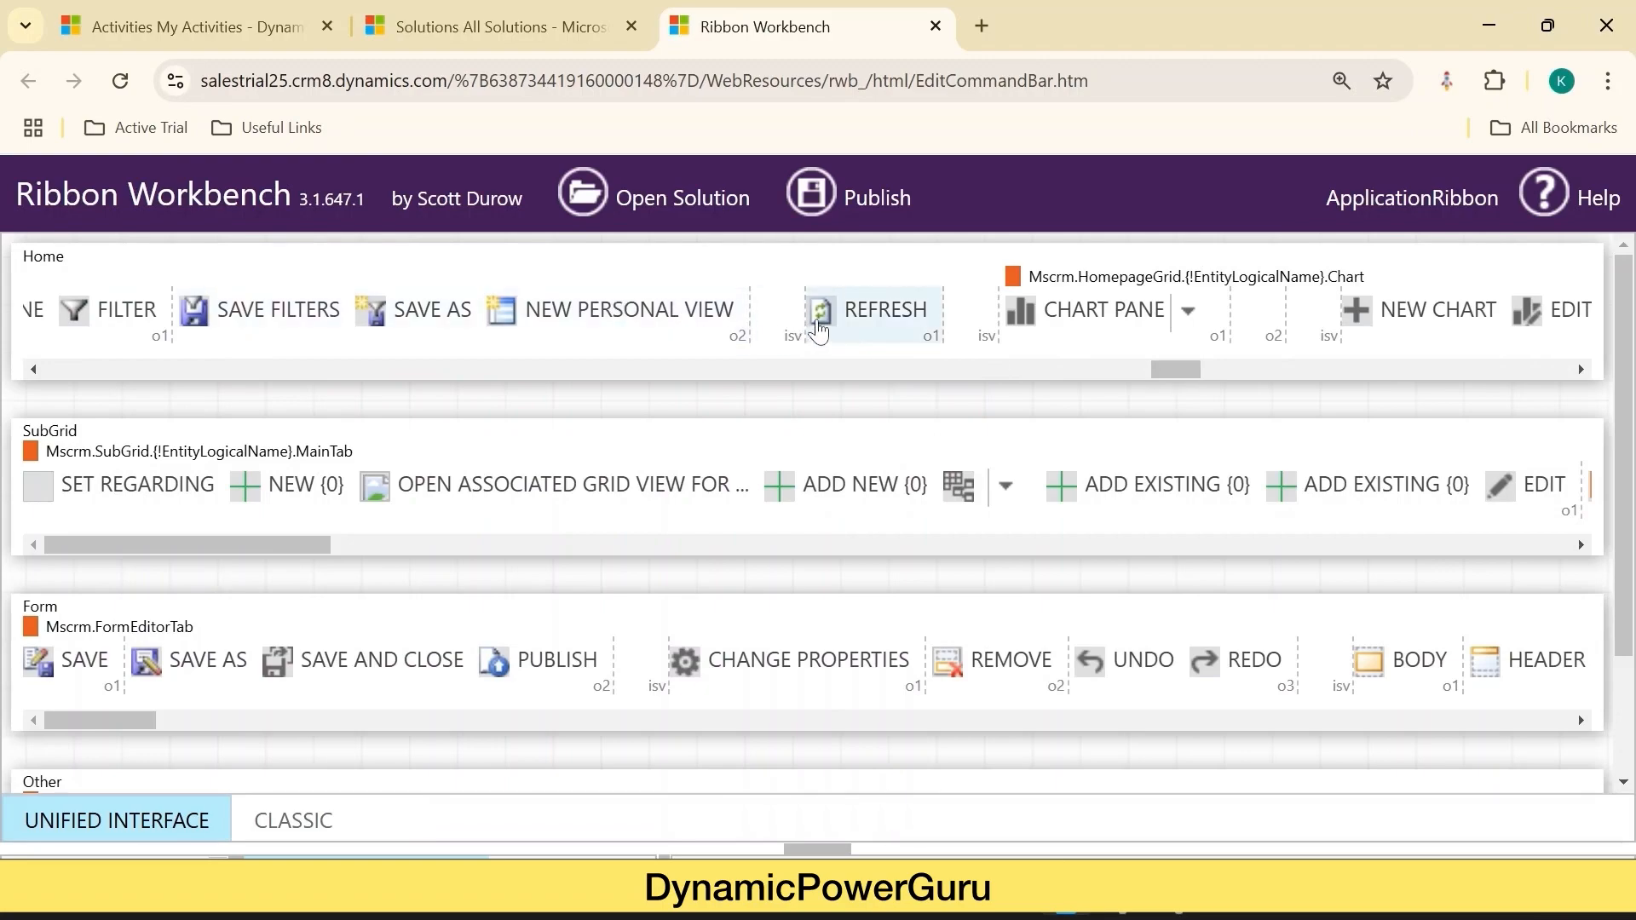
left_click_drag(1190, 371, 818, 372)
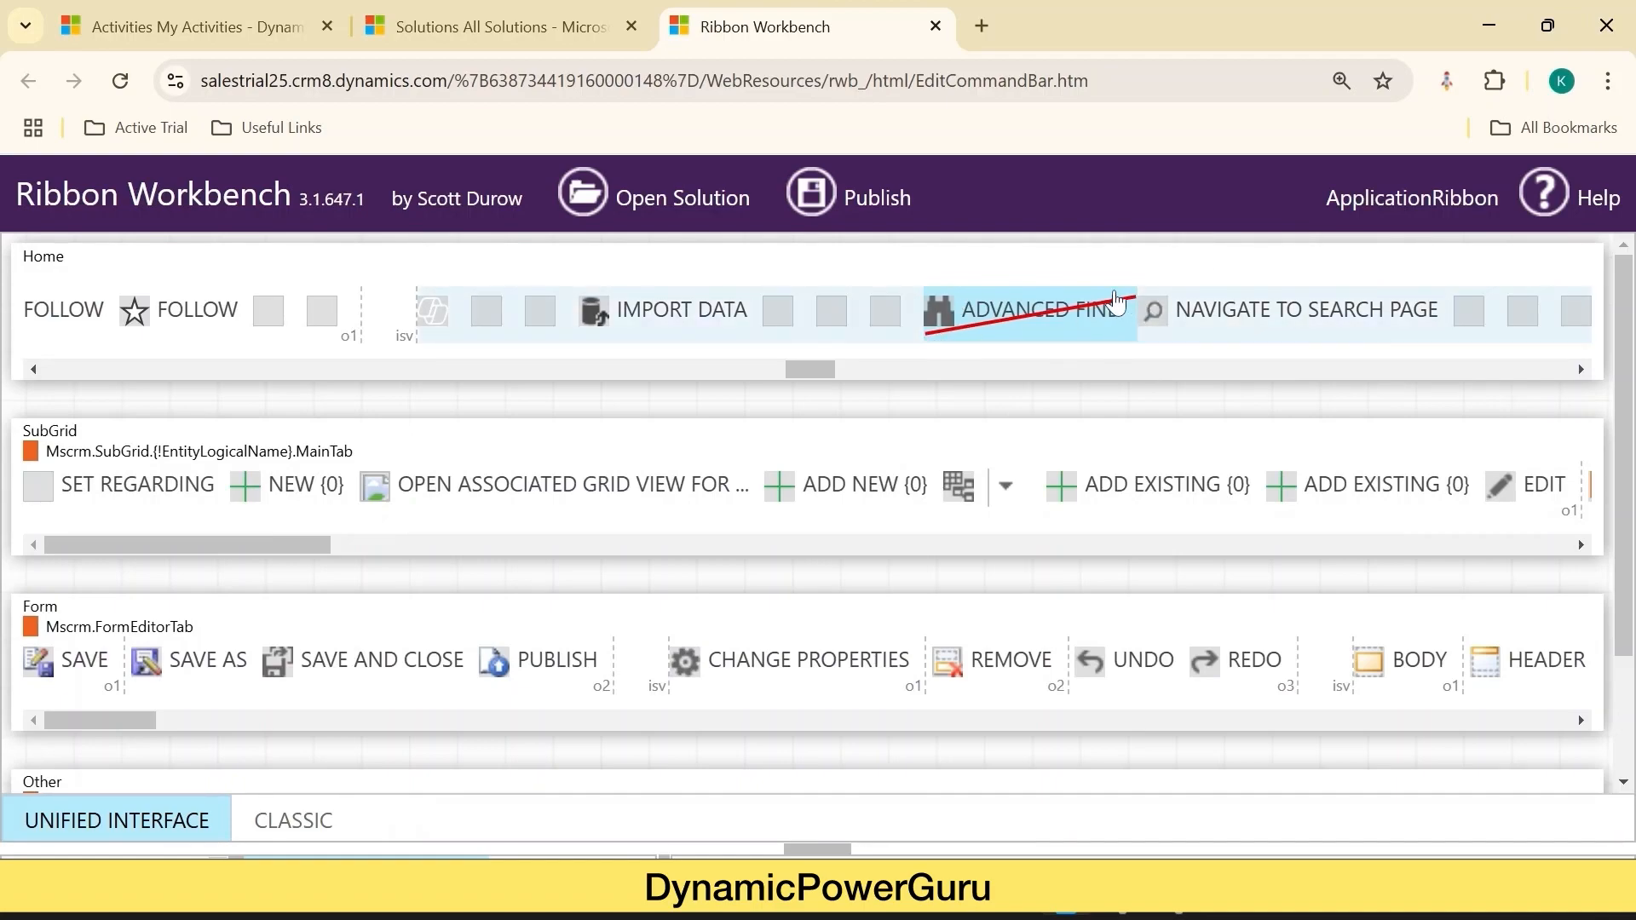
Publish the ribbon customization and confirm the backup prompt
left_click(861, 199)
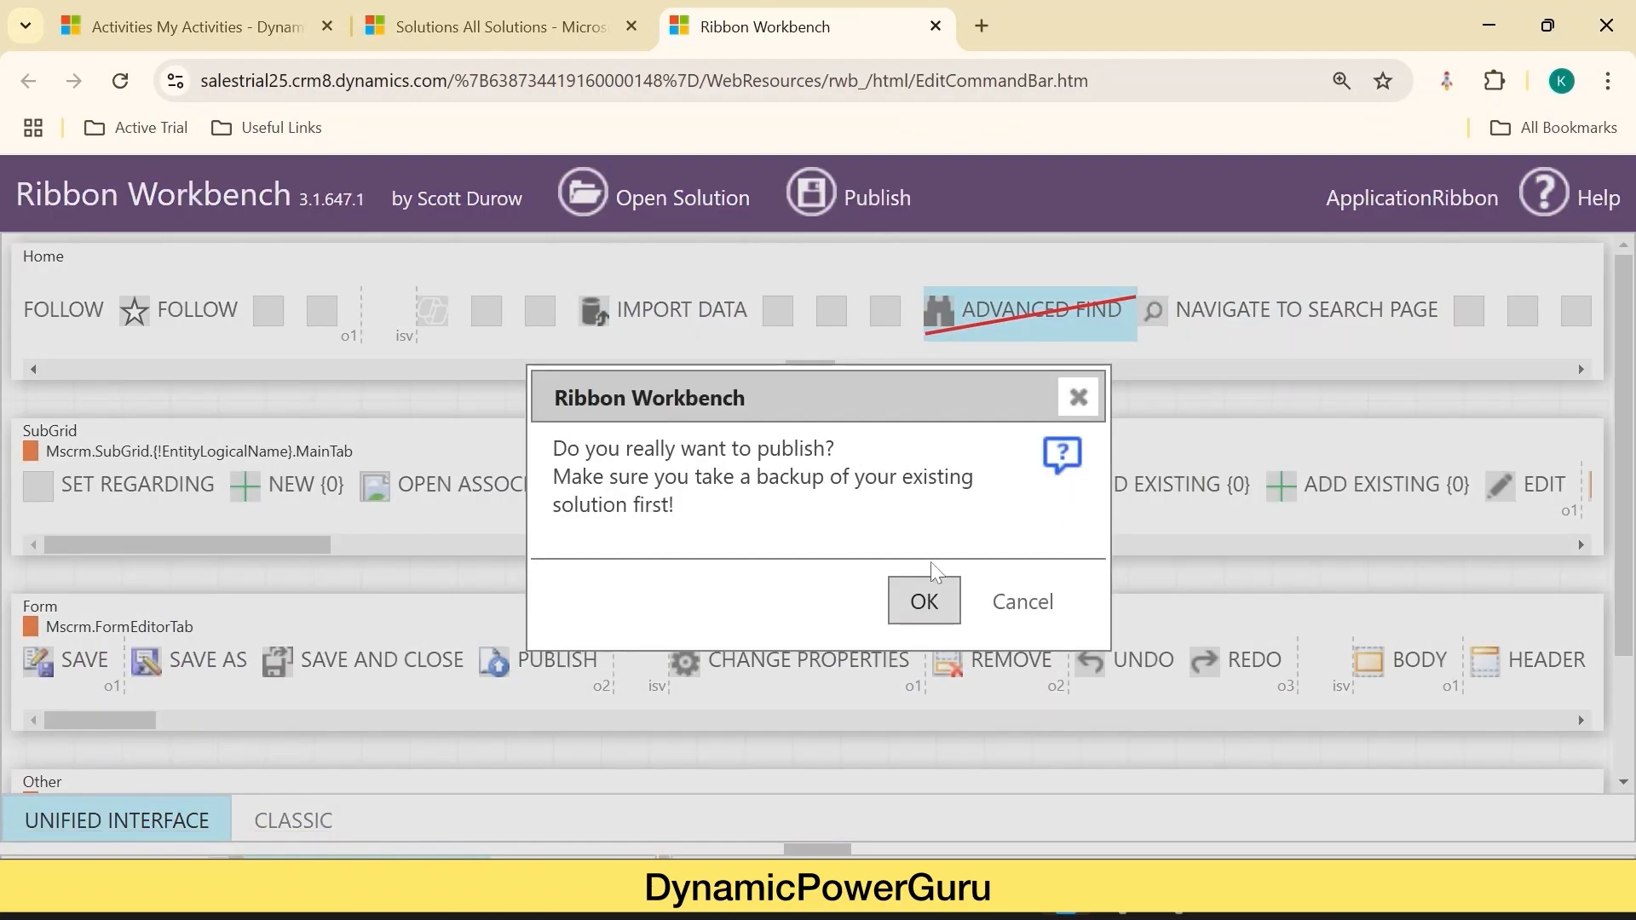
left_click(944, 601)
key("ctrl+minus")
key("ctrl+minus")
key("ctrl+minus")
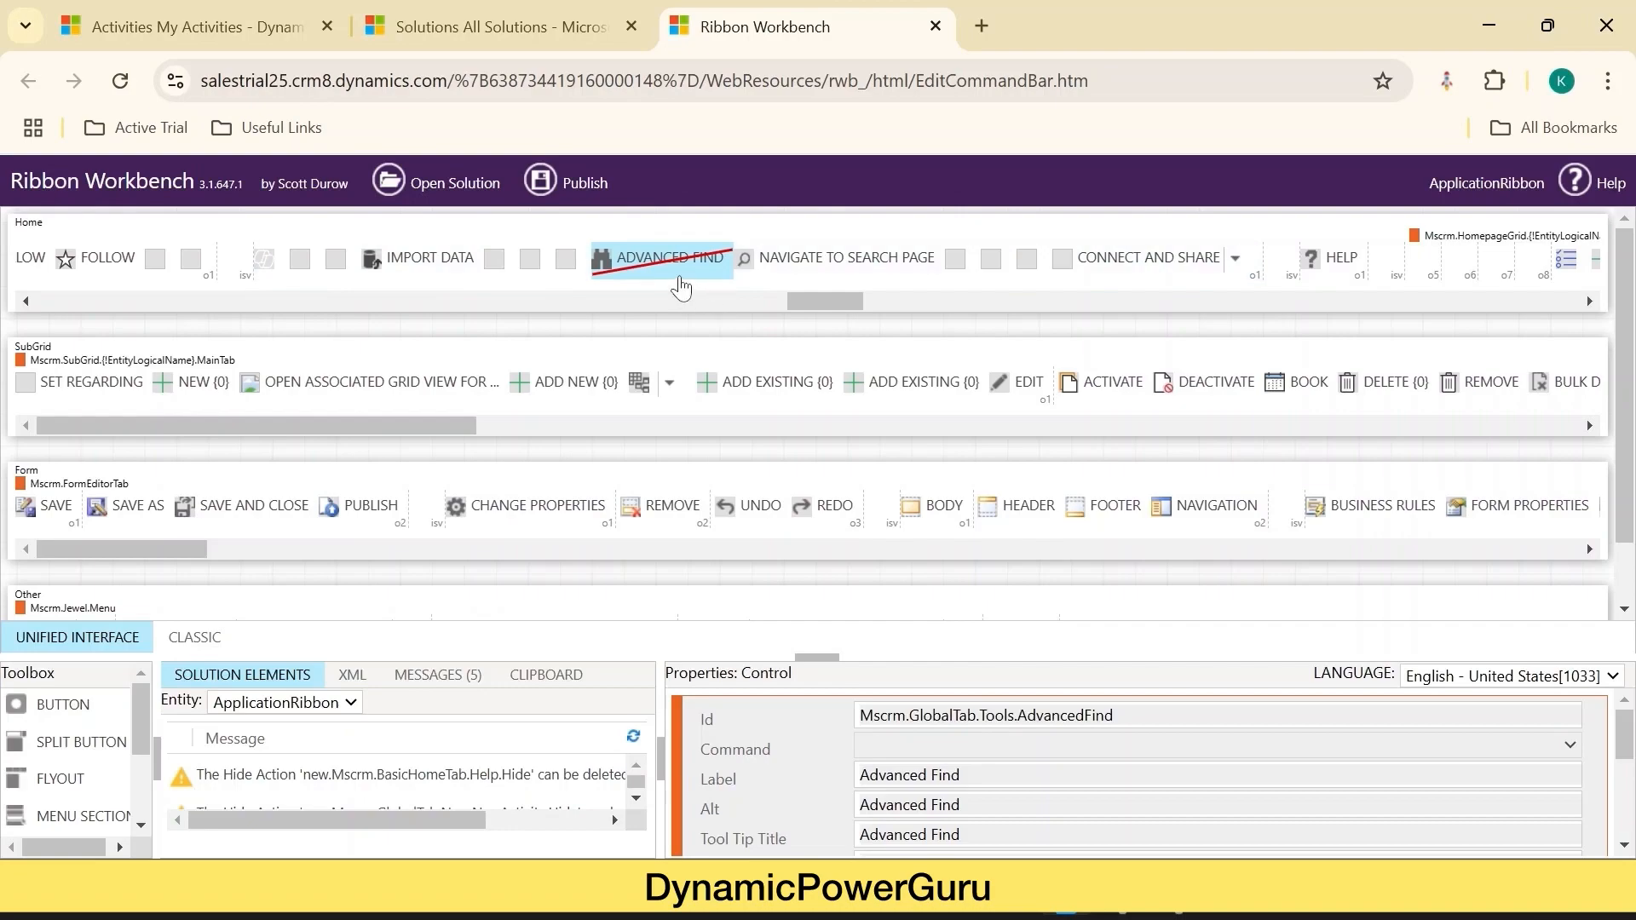
Switch to Sales Hub and test the header's Advanced Find command, closing the table selection pane
left_click(145, 5)
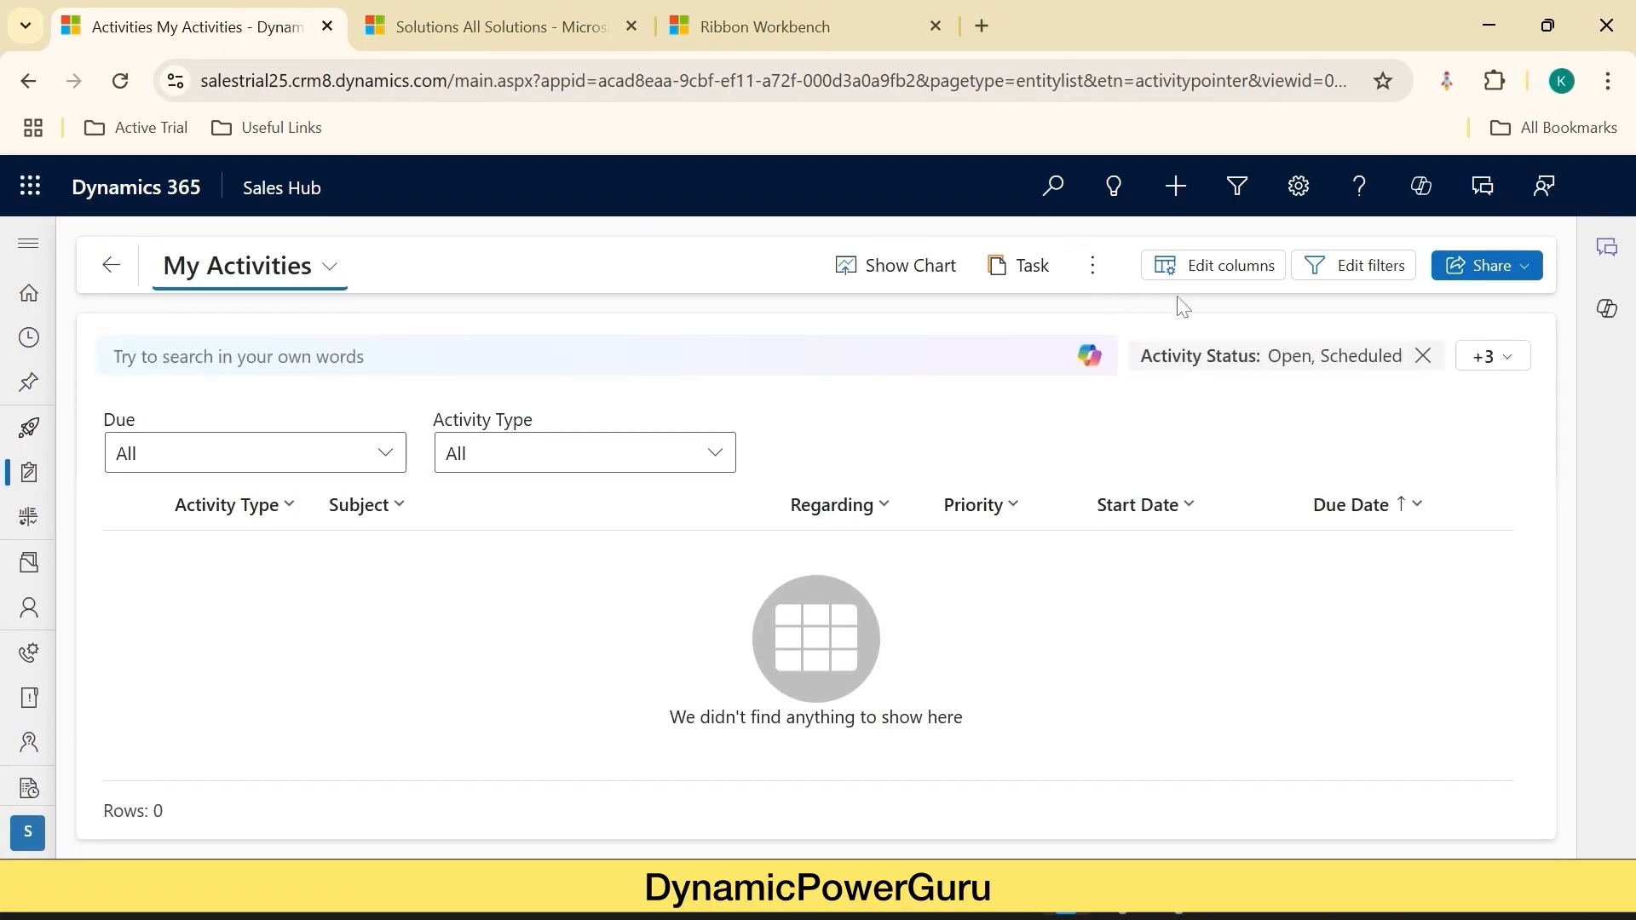
left_click(1236, 196)
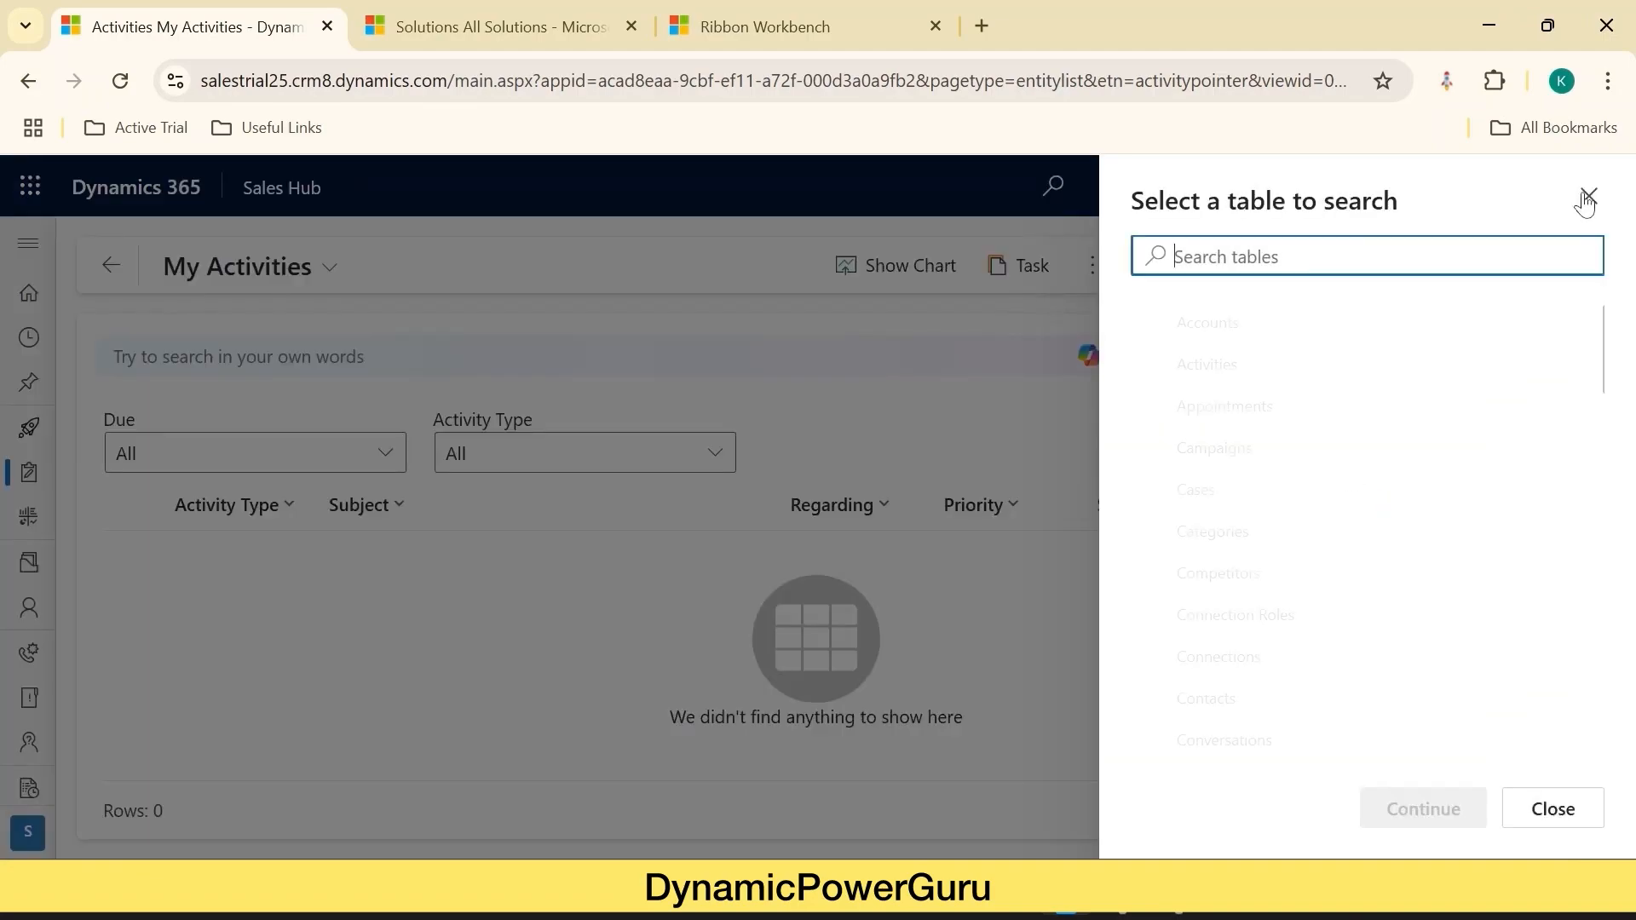
left_click(1588, 197)
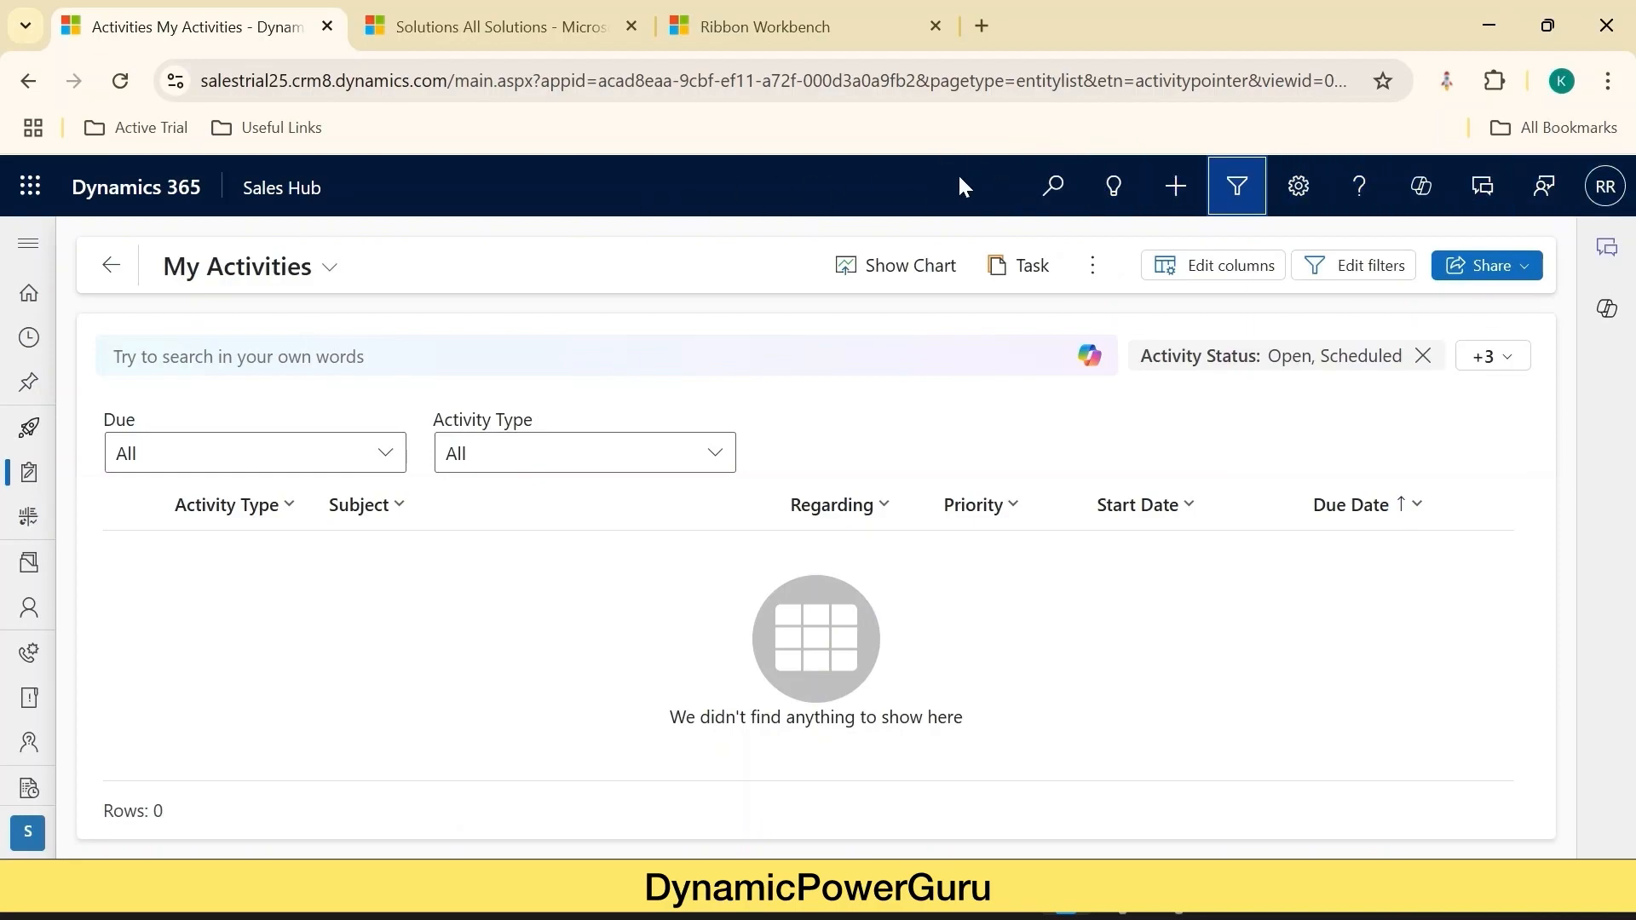
Return to Ribbon Workbench and enlarge the lower area to review the publish messages and Advanced Find properties
left_click(699, 37)
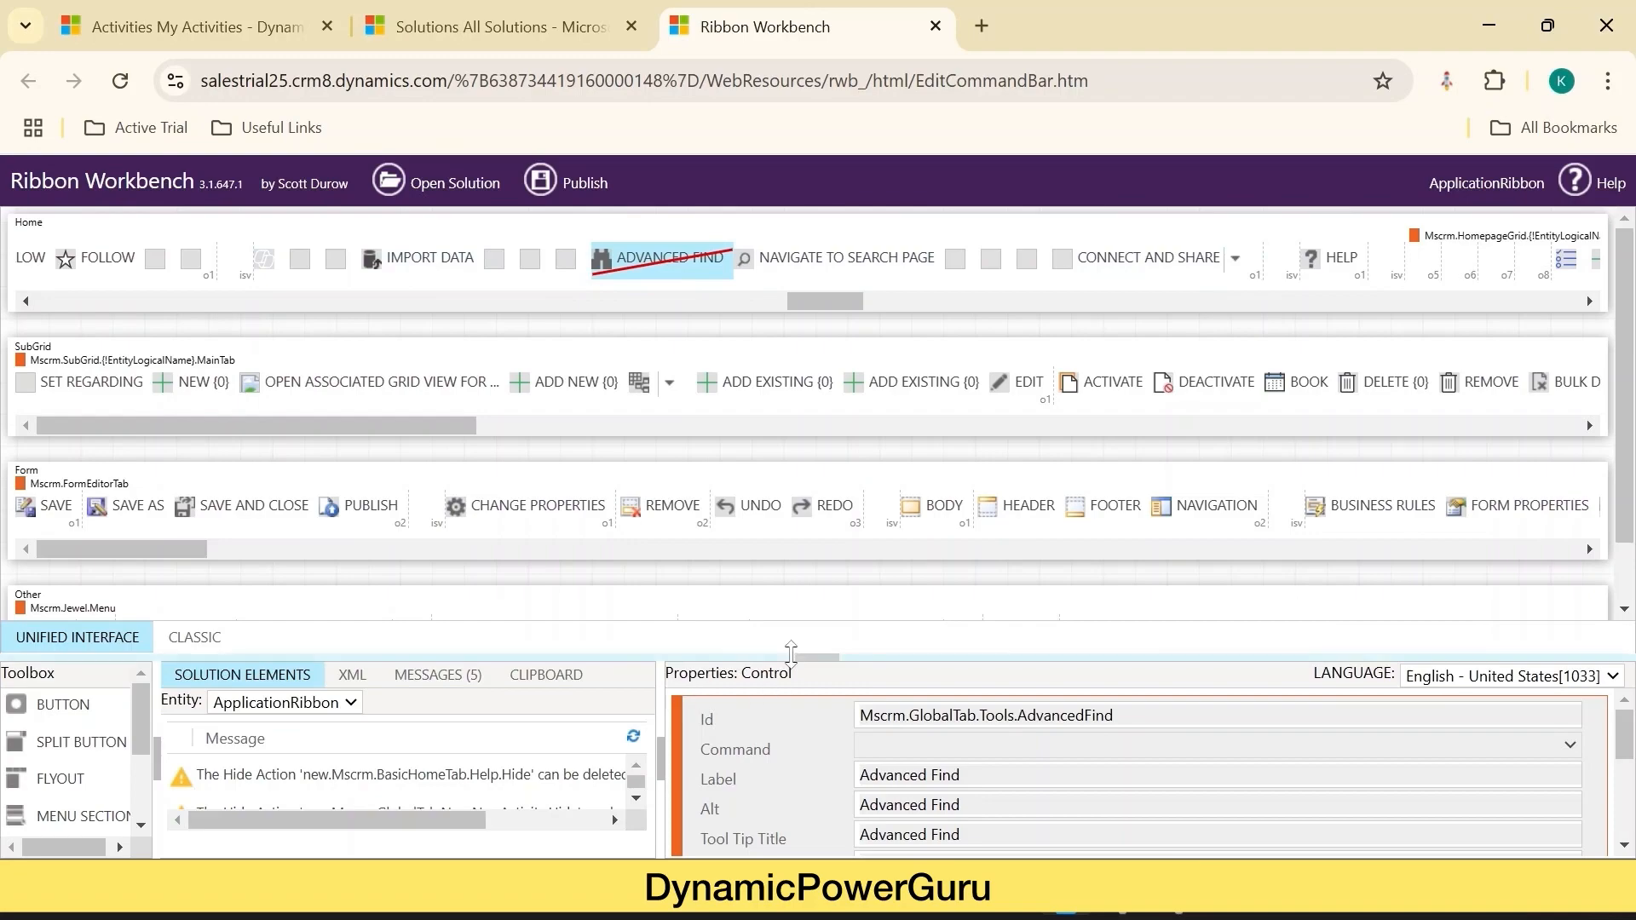
left_click_drag(808, 660, 813, 433)
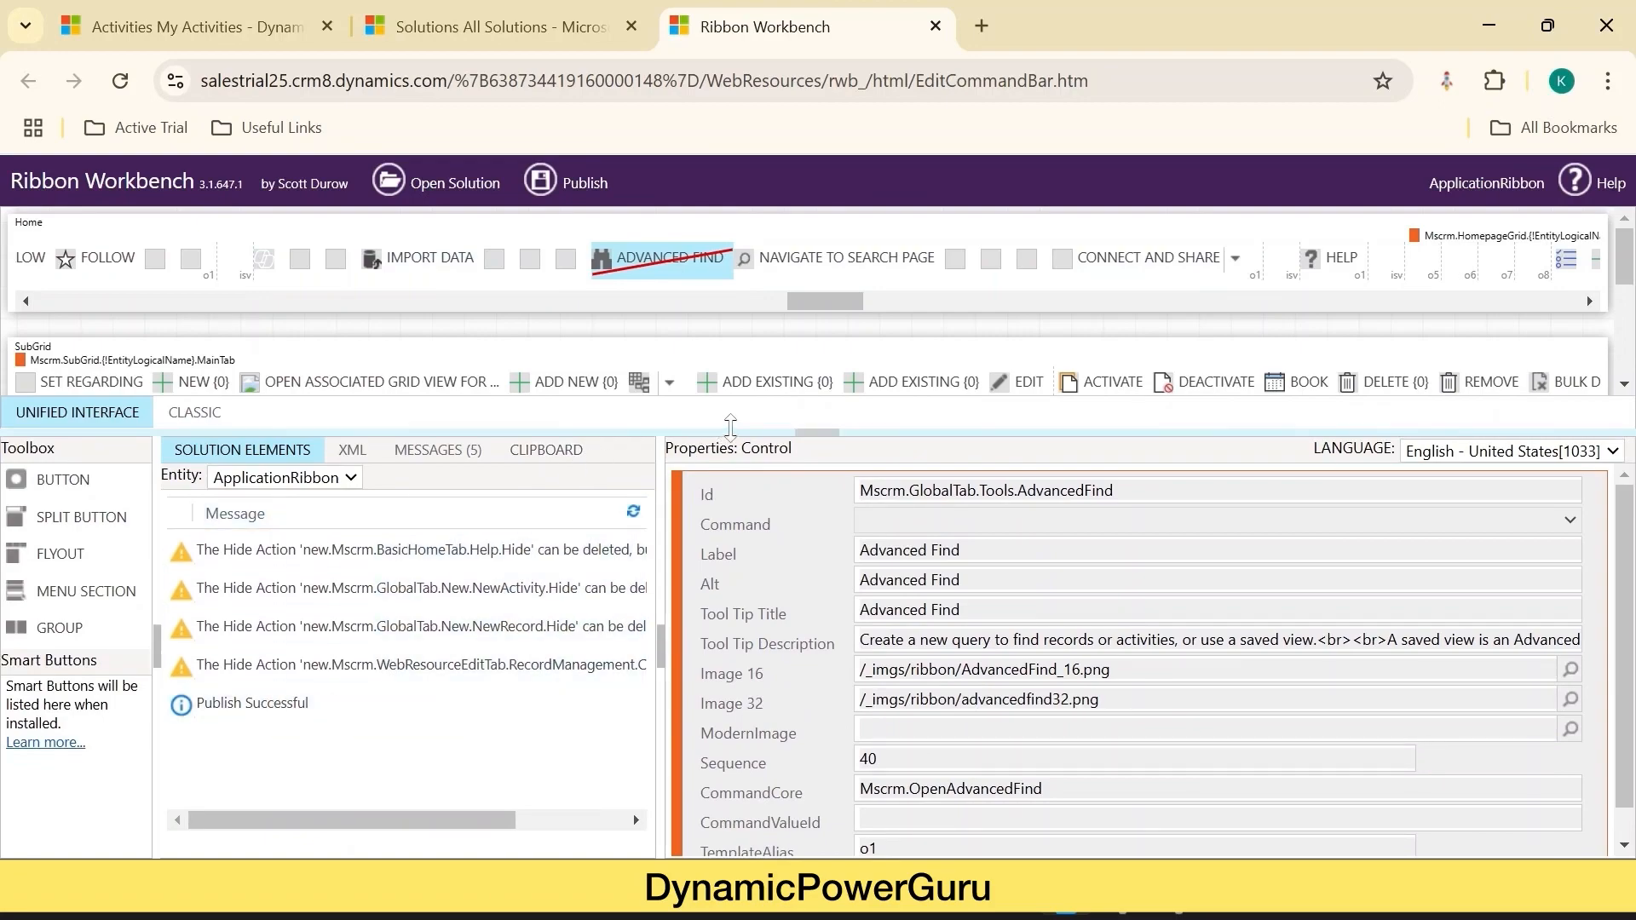
left_click_drag(809, 443, 809, 569)
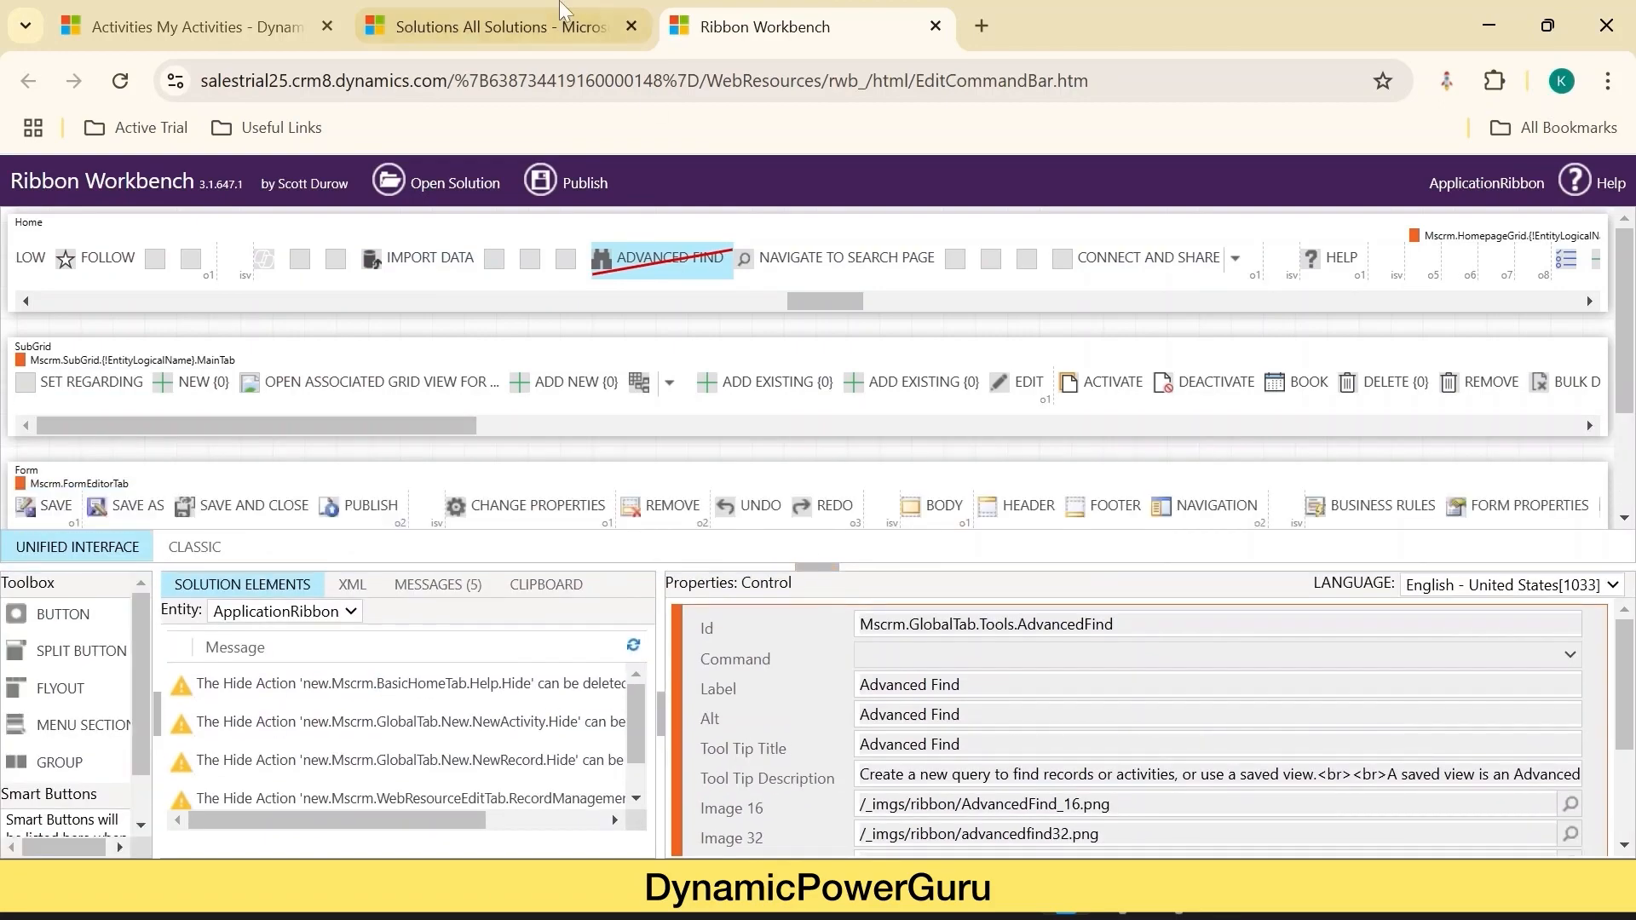
Reload the Dynamics 365 settings page, test its Advanced Find command, close the opened window and return to Sales Hub
left_click(535, 27)
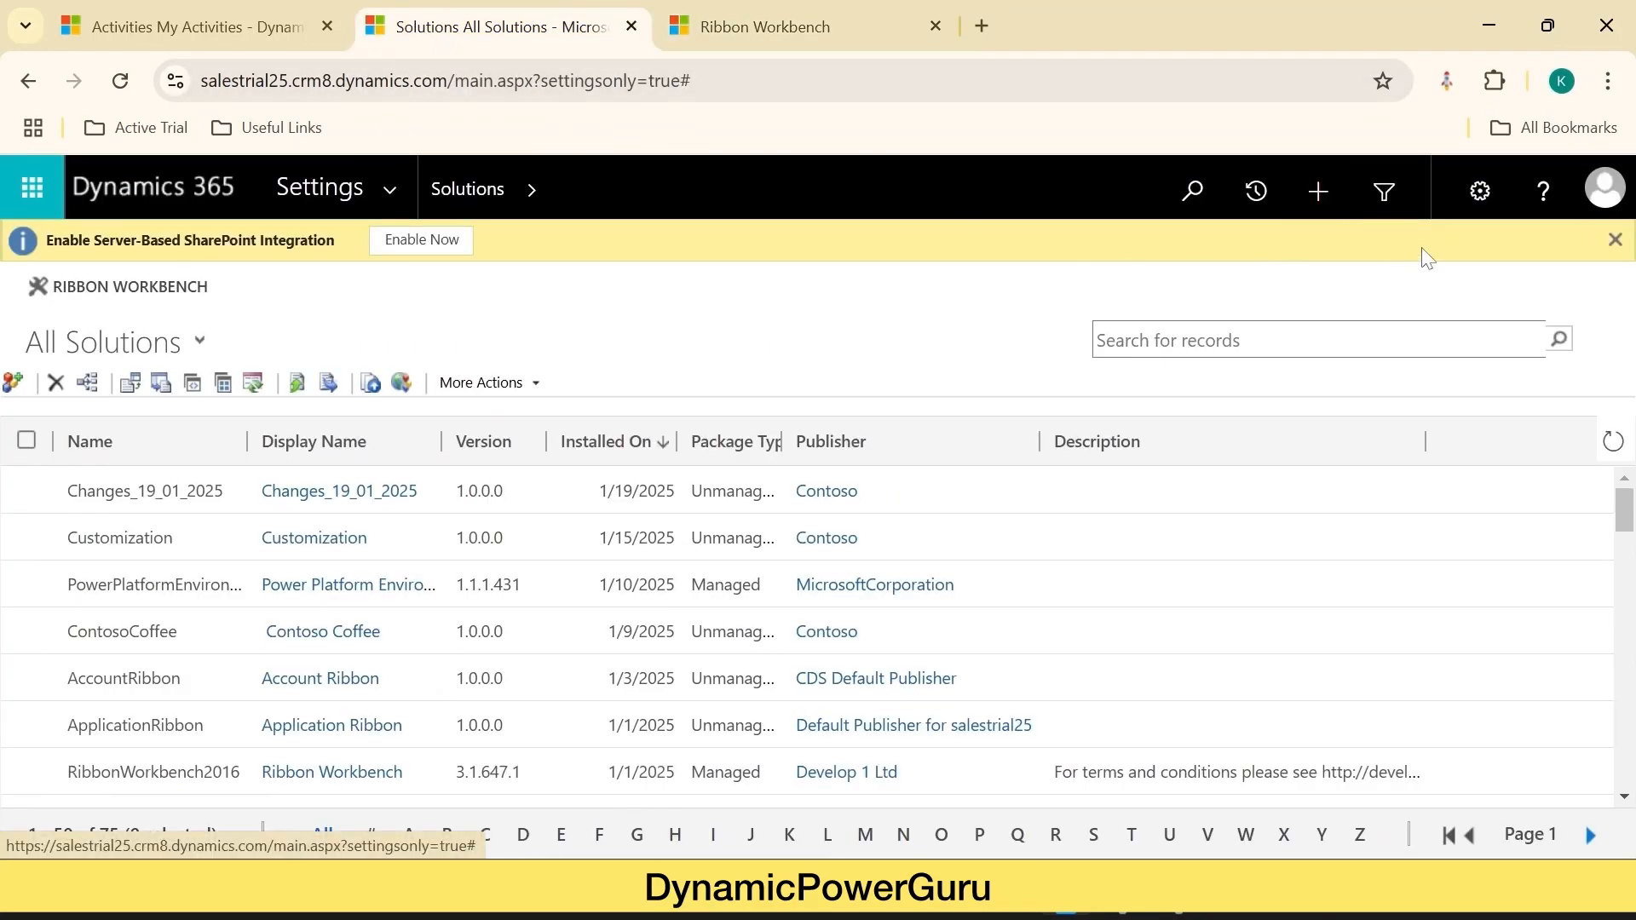
key("F5")
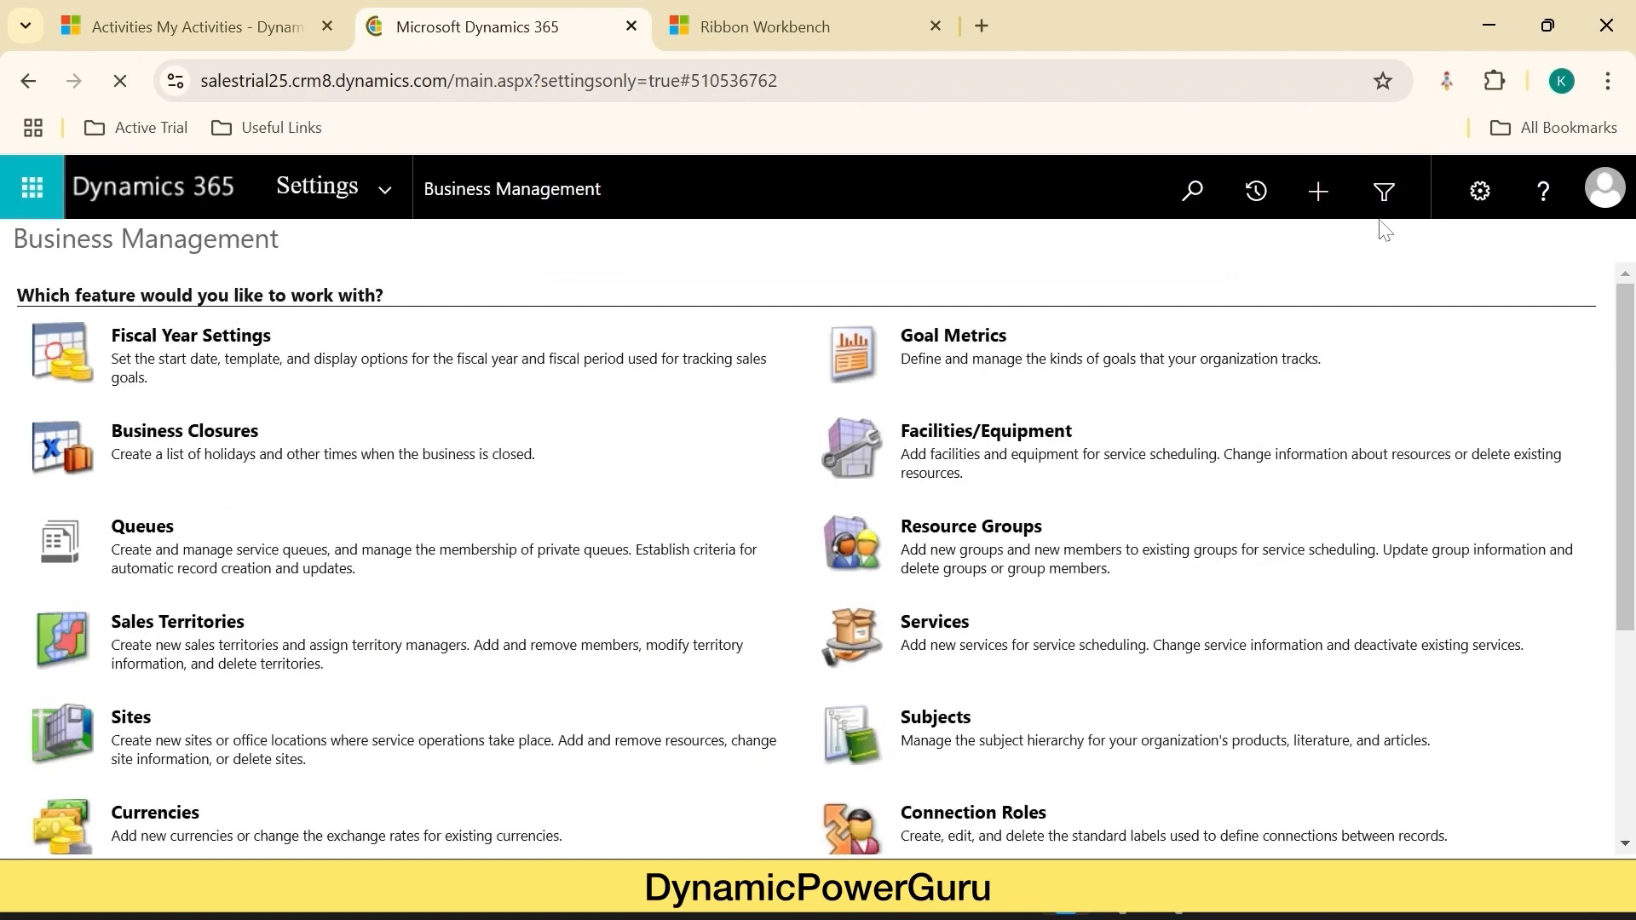
left_click(1382, 189)
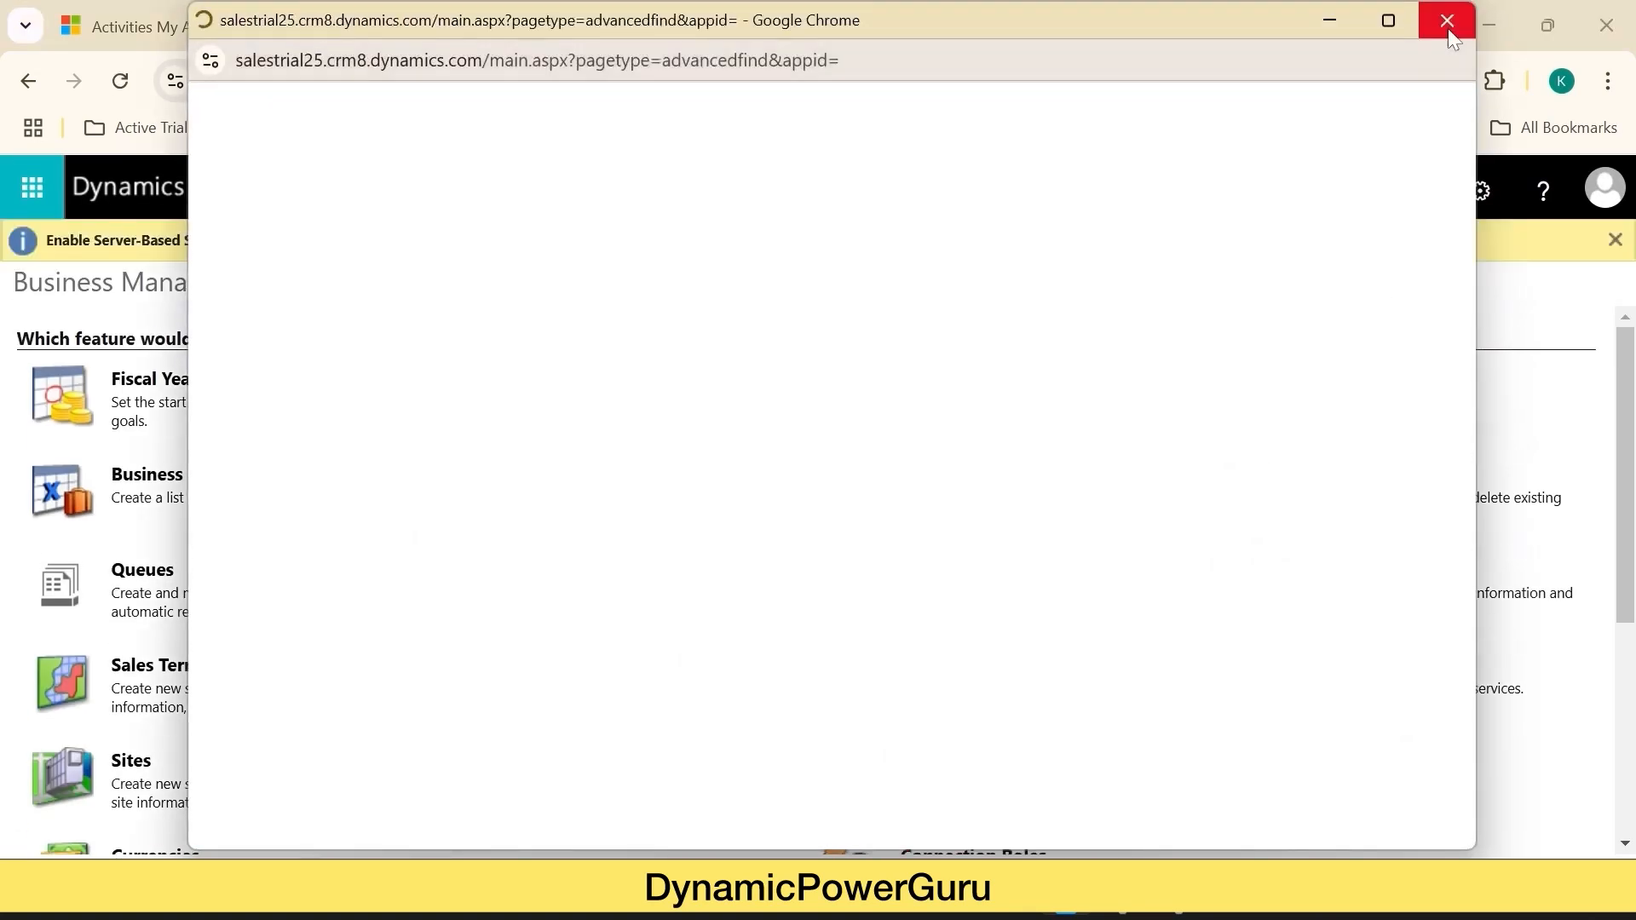
left_click(1449, 23)
left_click(188, 33)
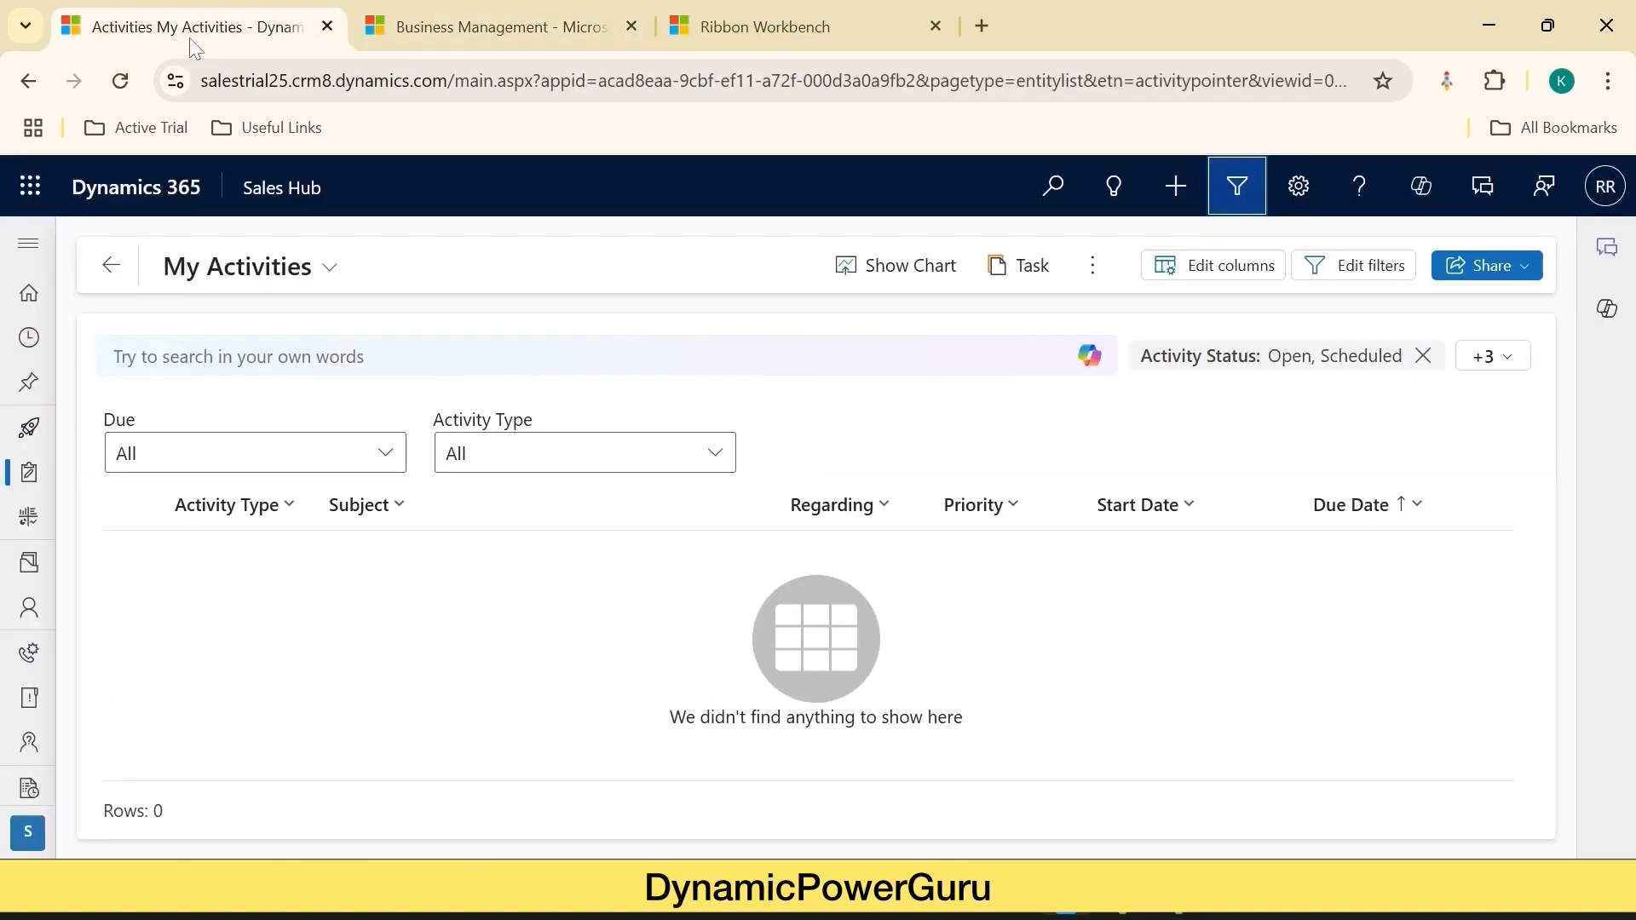